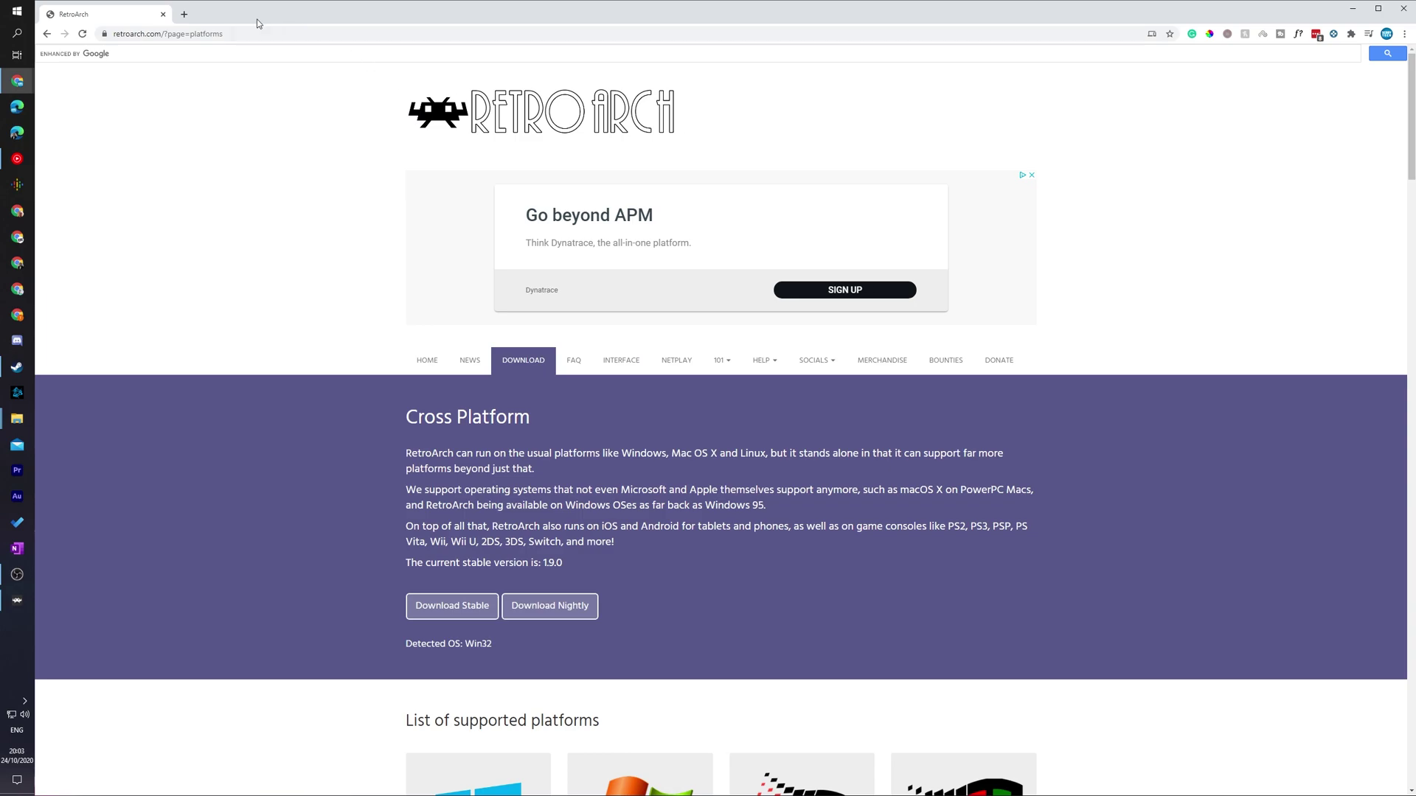
- Review the RetroArch download page down to its list of installers for the supported Windows platforms
left_click(246, 33)
left_click(274, 172)
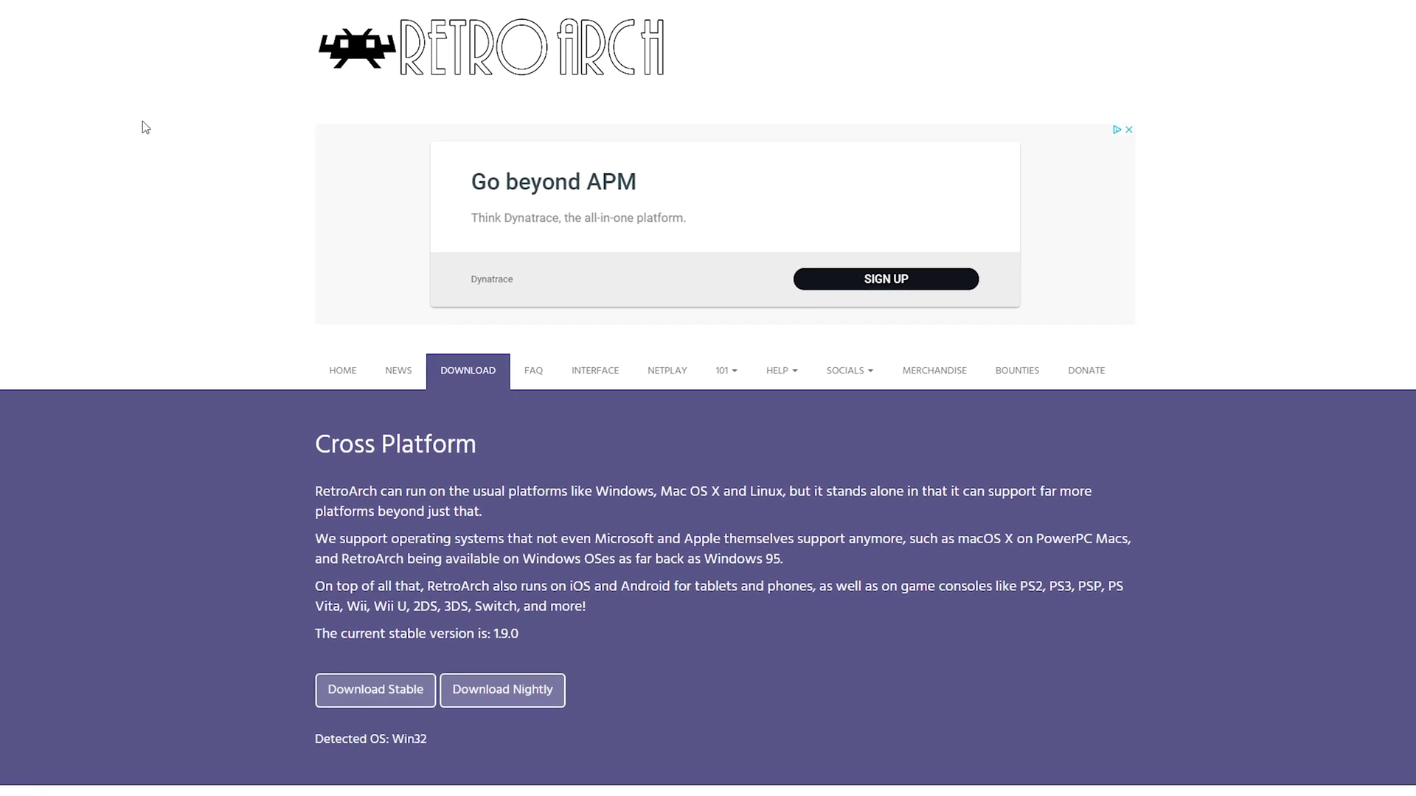
scroll(147, 125, "down", 4)
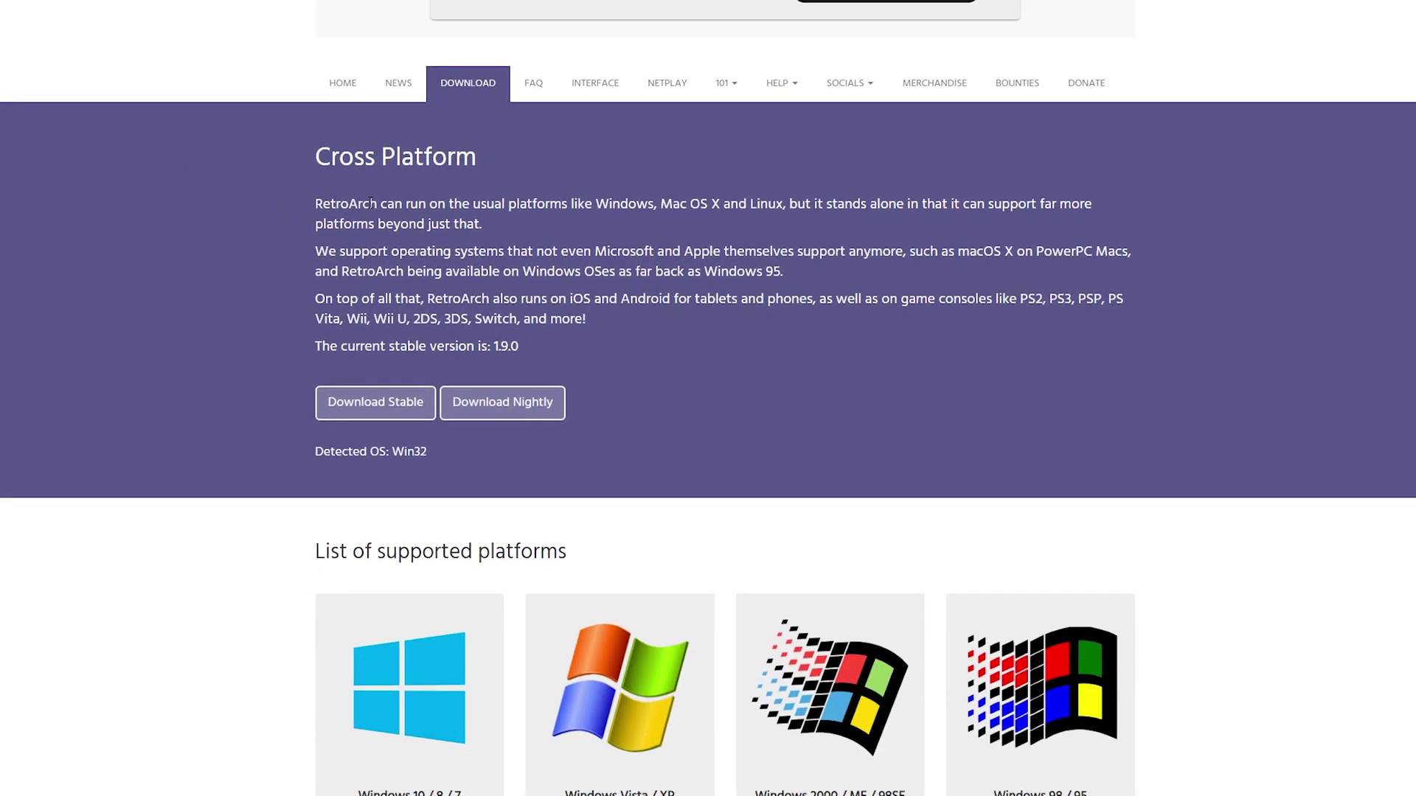
scroll(450, 228, "down", 2)
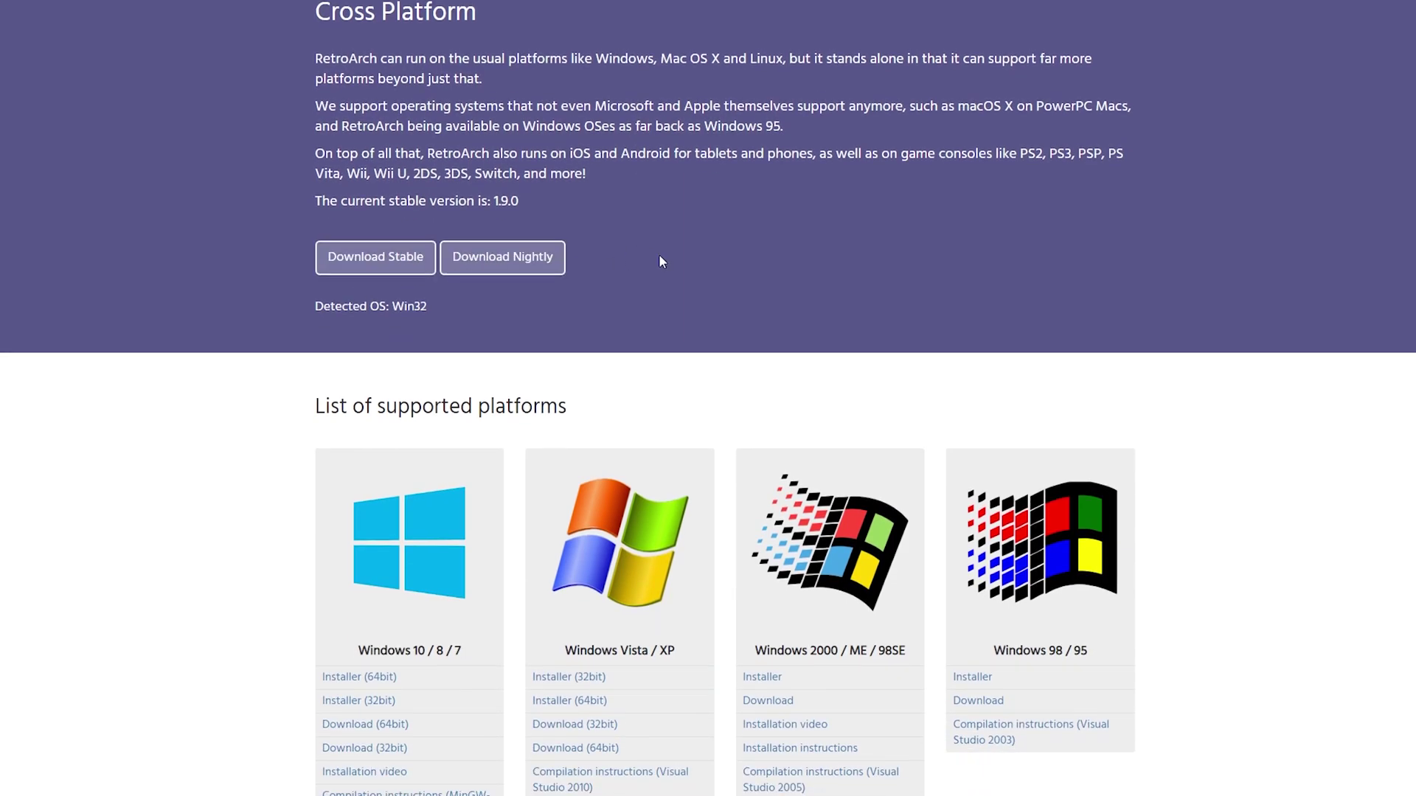
scroll(403, 280, "down", 2)
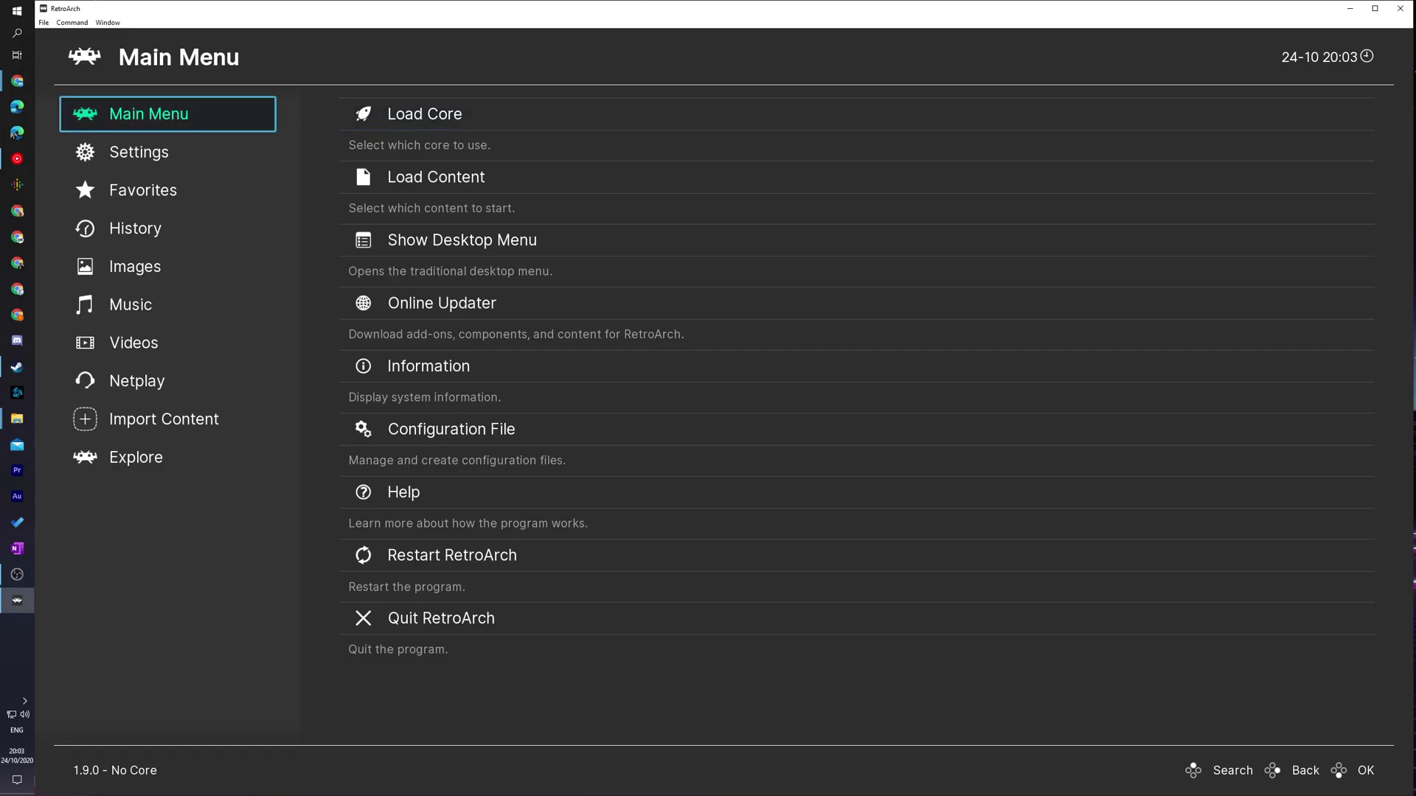
- Open RetroArch's online list of downloadable cores from the core loading options
left_click(856, 114)
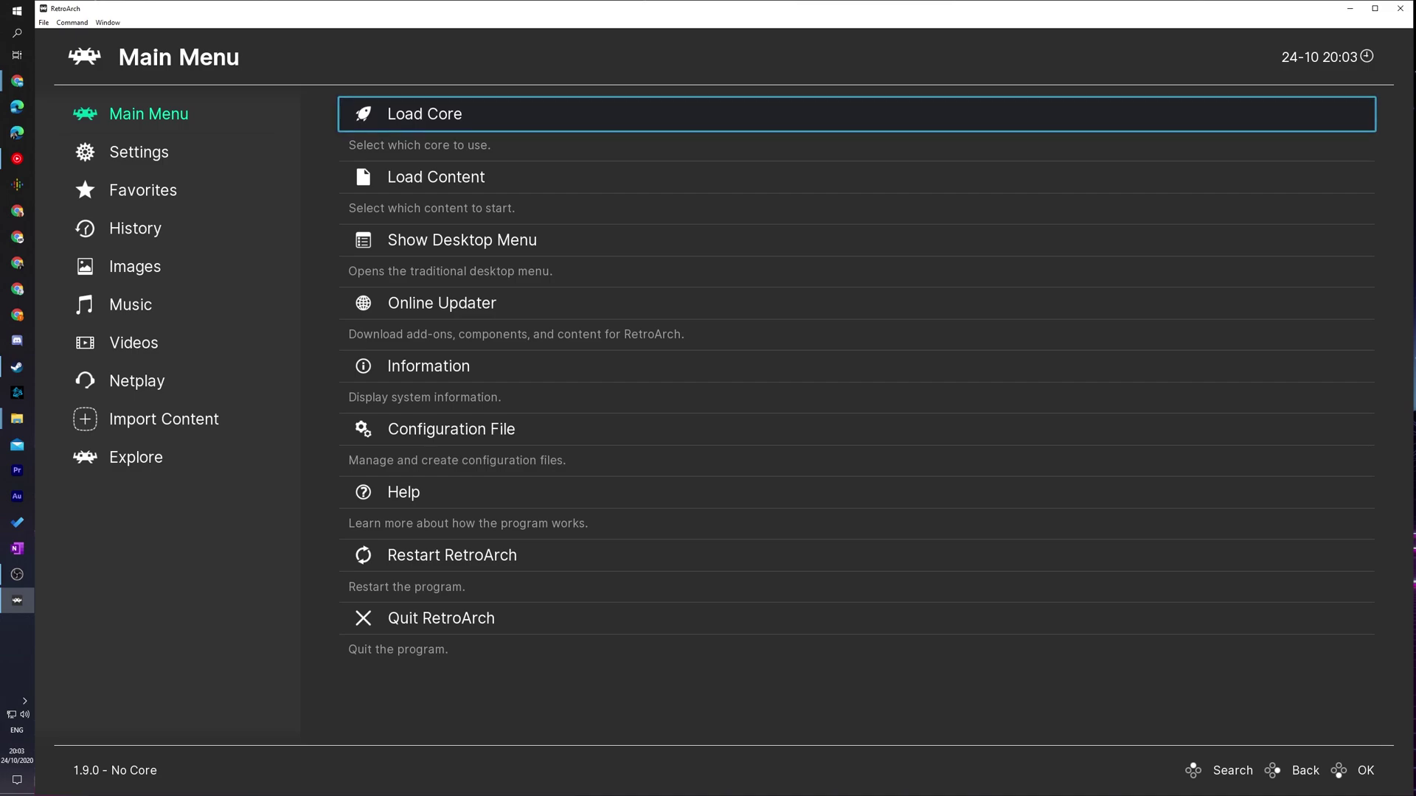
key("Return")
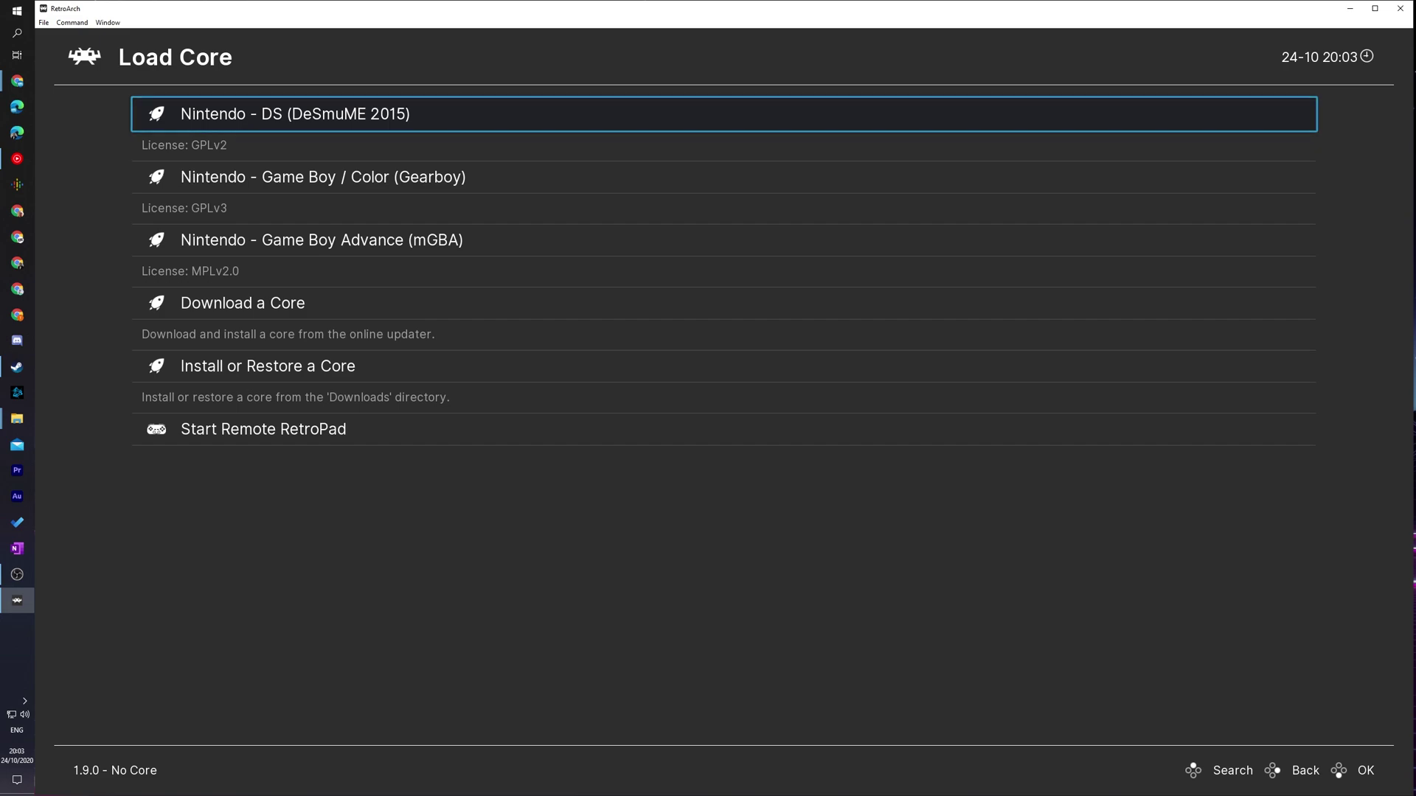
left_click(855, 177)
left_click(856, 303)
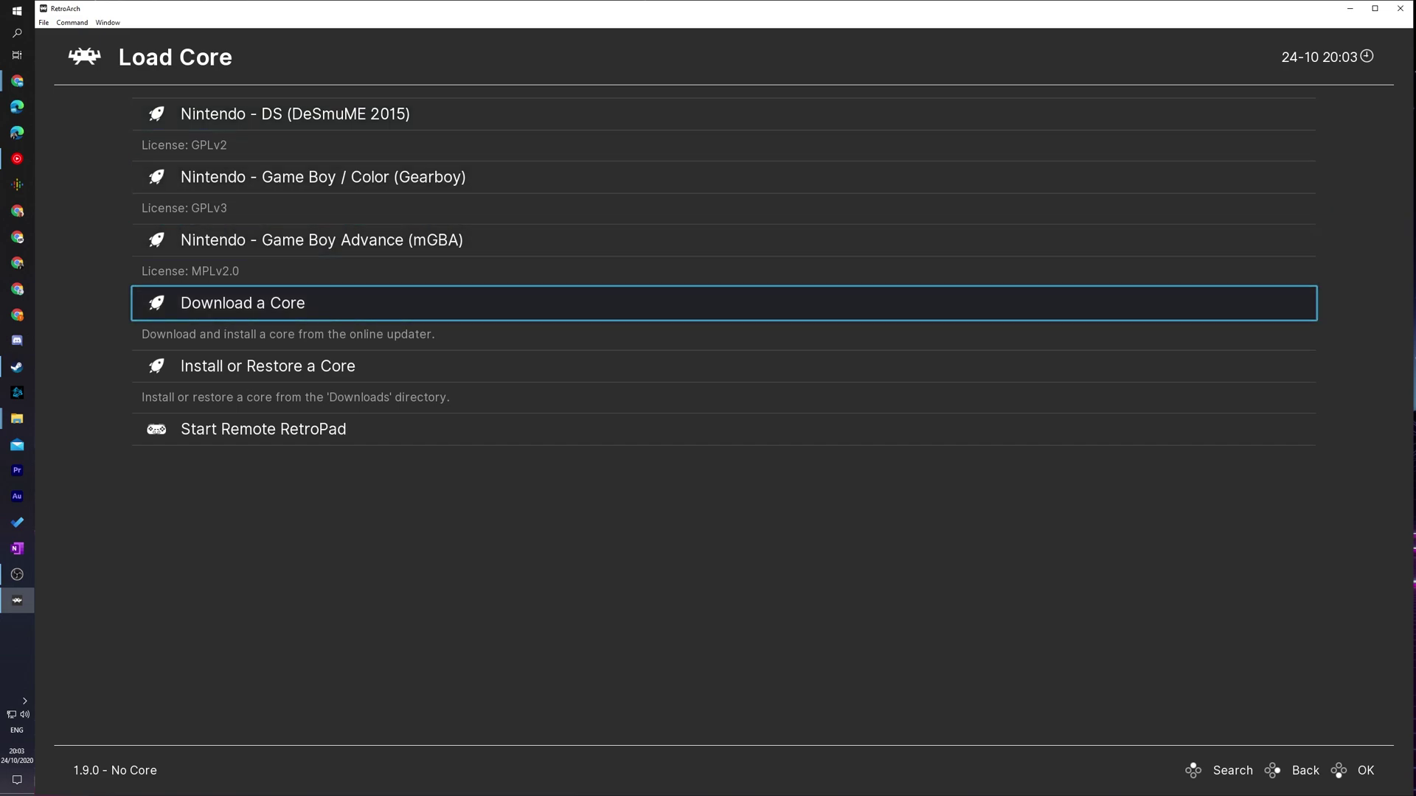
key("Return")
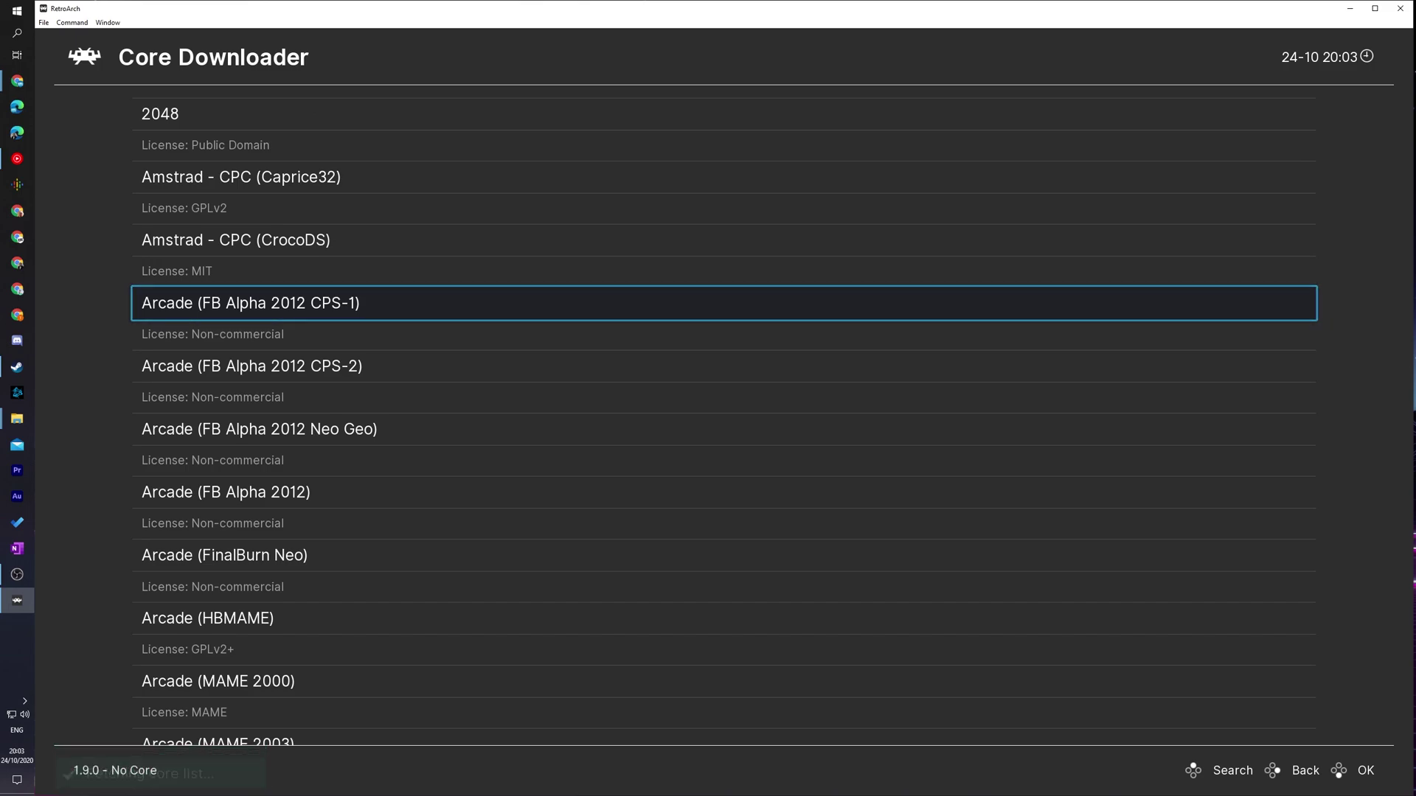
- Find the Nintendo - Game Boy Advance (mGBA) core in the Core Downloader and download it
key("Down")
key("Down")
key("Down")
key("Down")
key("Down")
key("Down")
key("Down")
key("Down")
key("Down")
key("Down")
key("Down")
key("Down")
key("Down")
key("Down")
key("Down")
key("Down")
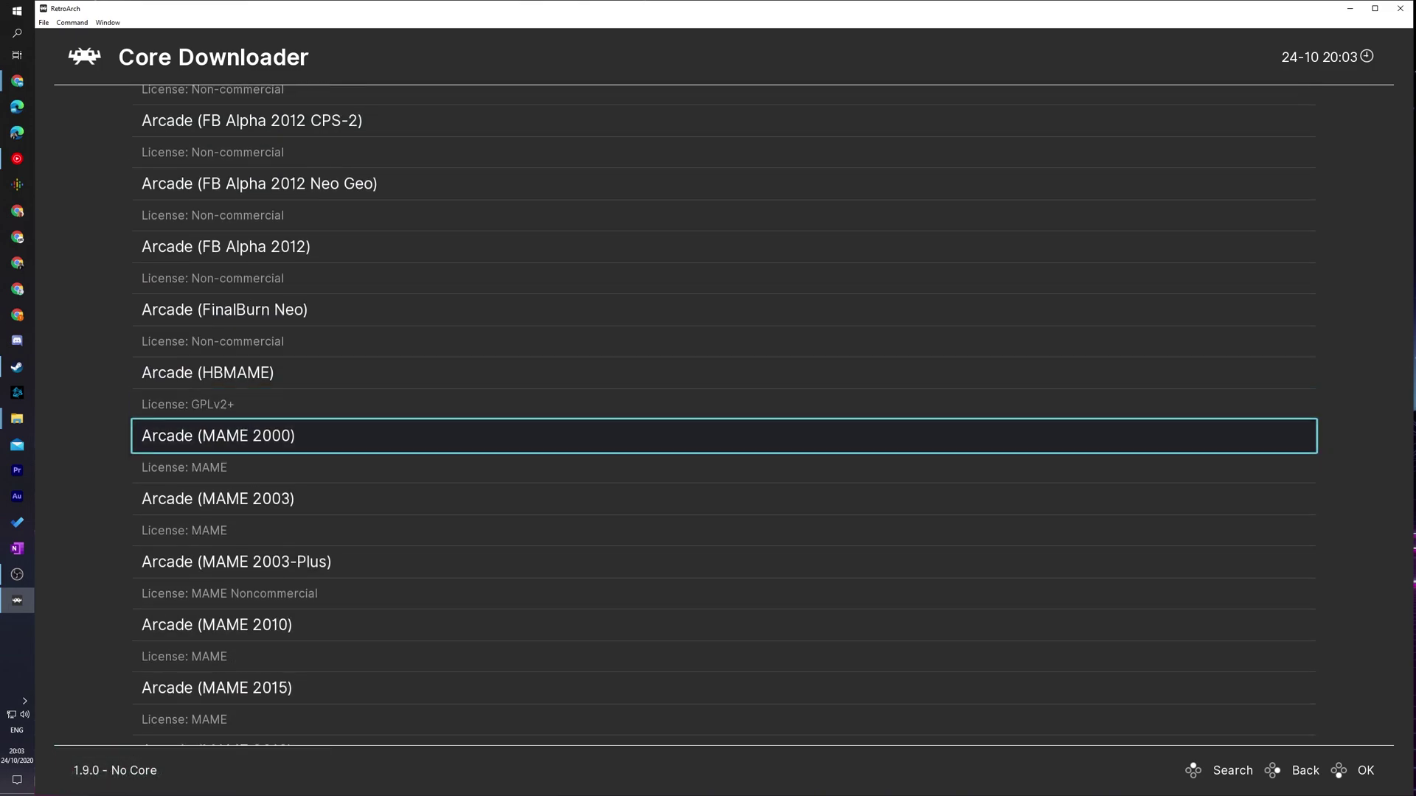
key("Down")
key("Down")
key("Down")
key("Down")
key("Down")
key("Down")
key("Down")
key("Down")
key("Down")
key("Down")
key("Down")
key("Down")
key("Down")
key("Down")
key("Down")
key("Down")
key("Down")
key("Down")
key("Down")
key("Down")
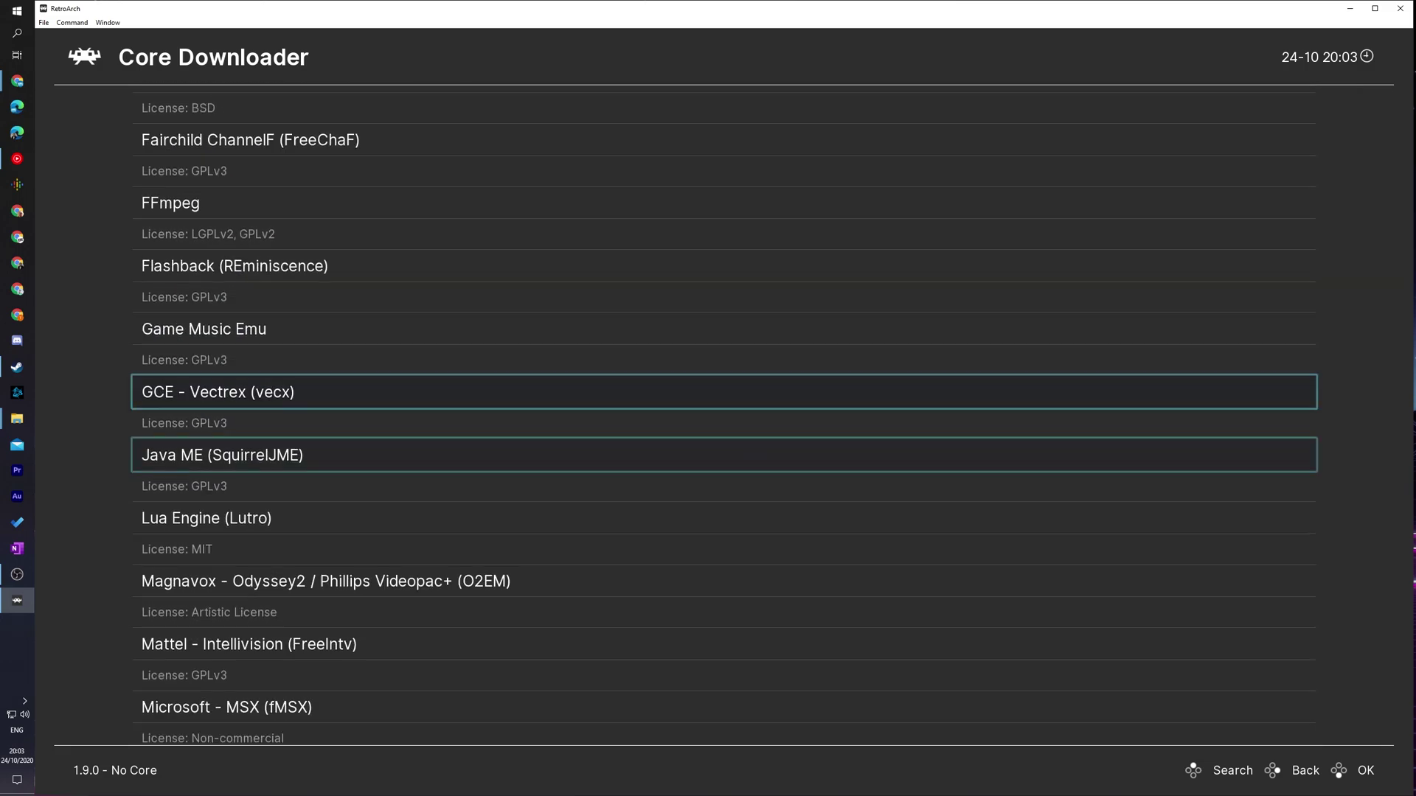
key("Down")
key("Down")
key("Down")
key("Down")
key("Down")
key("Down")
key("Down")
key("Down")
key("Down")
key("Down")
key("Down")
key("Down")
key("Down")
key("Down")
key("Down")
key("Down")
key("Down")
key("Down")
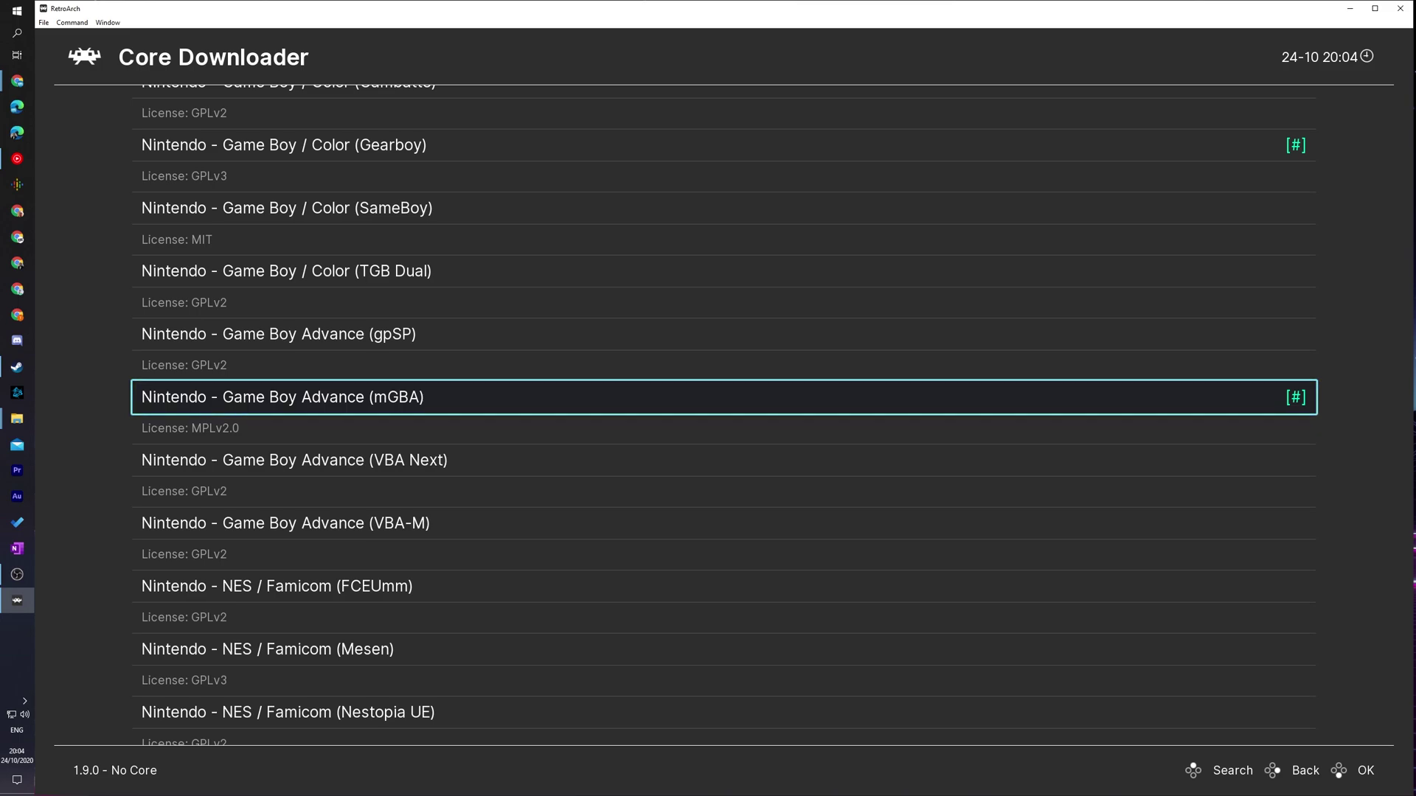
key("Return")
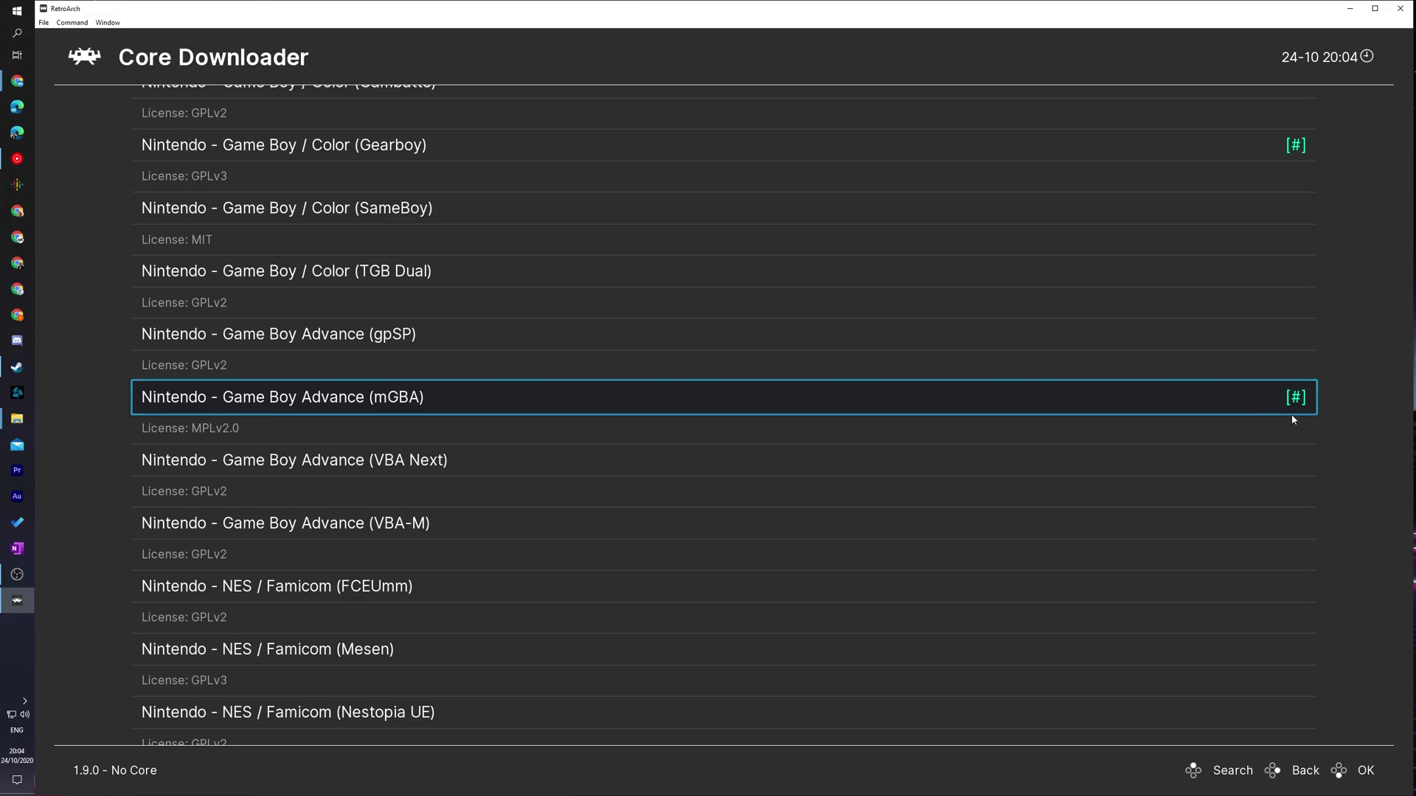
- Look over the alternative Game Boy Advance cores listed around mGBA, such as gpSP, VBA Next and VBA-M
scroll(1276, 391, "up", 1)
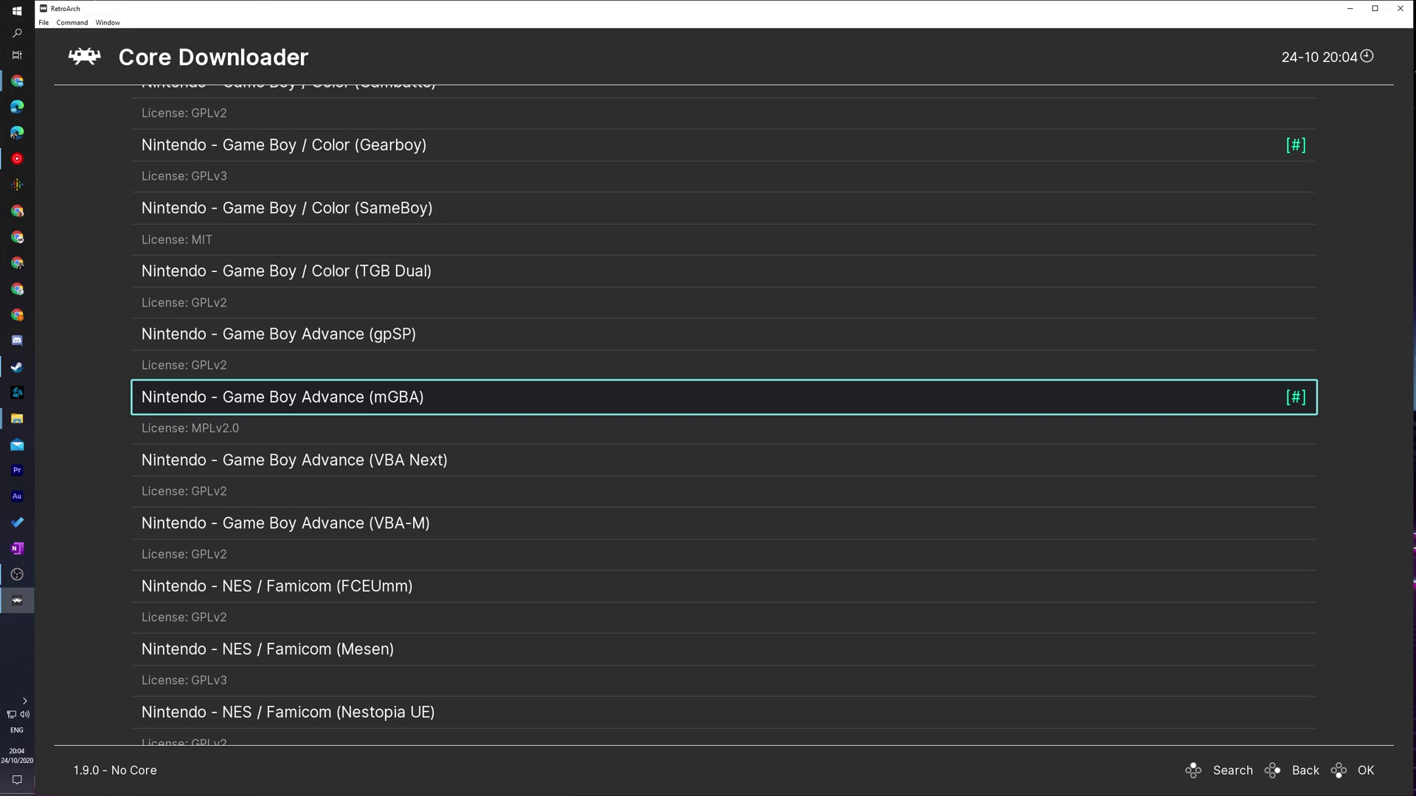
key("Up")
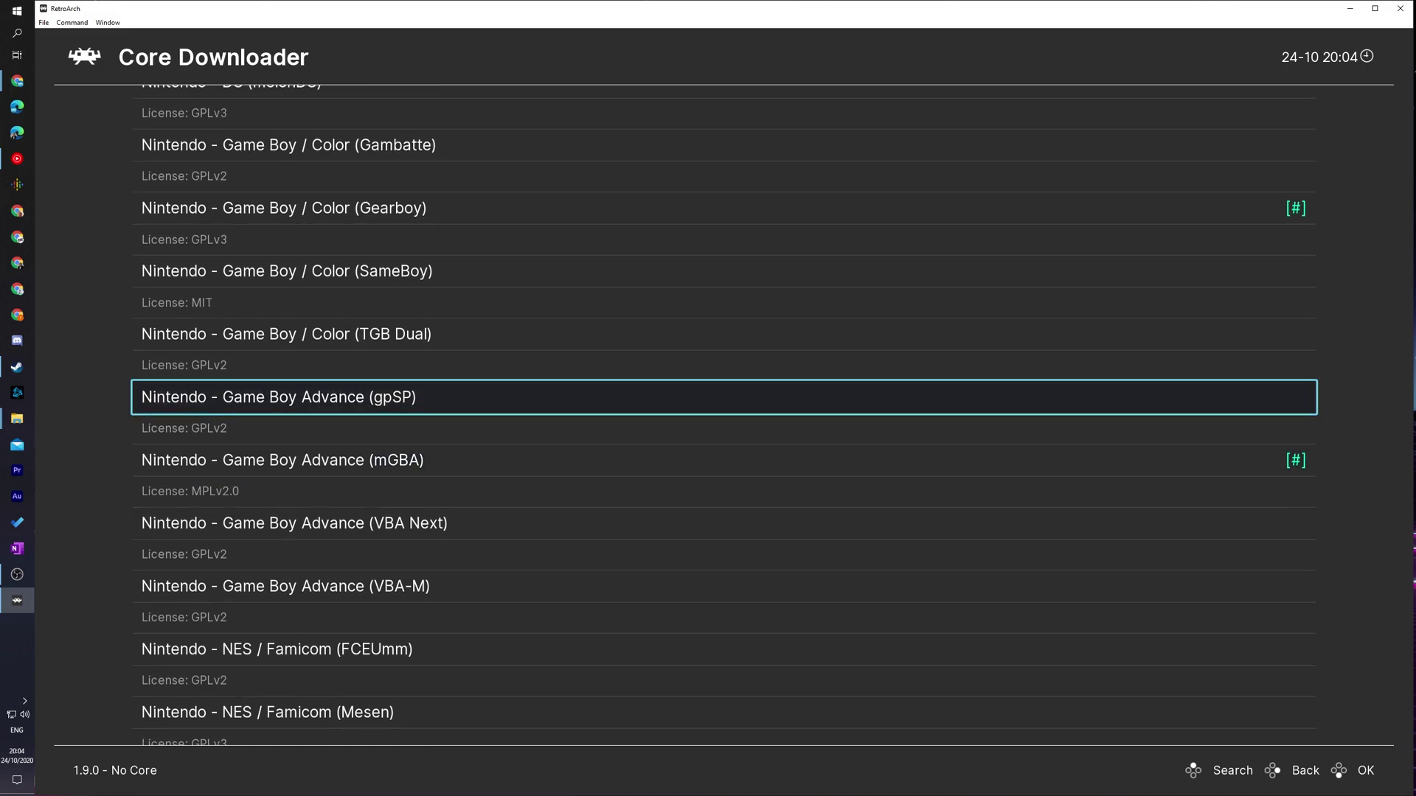
key("Down")
key("Down")
key("Down")
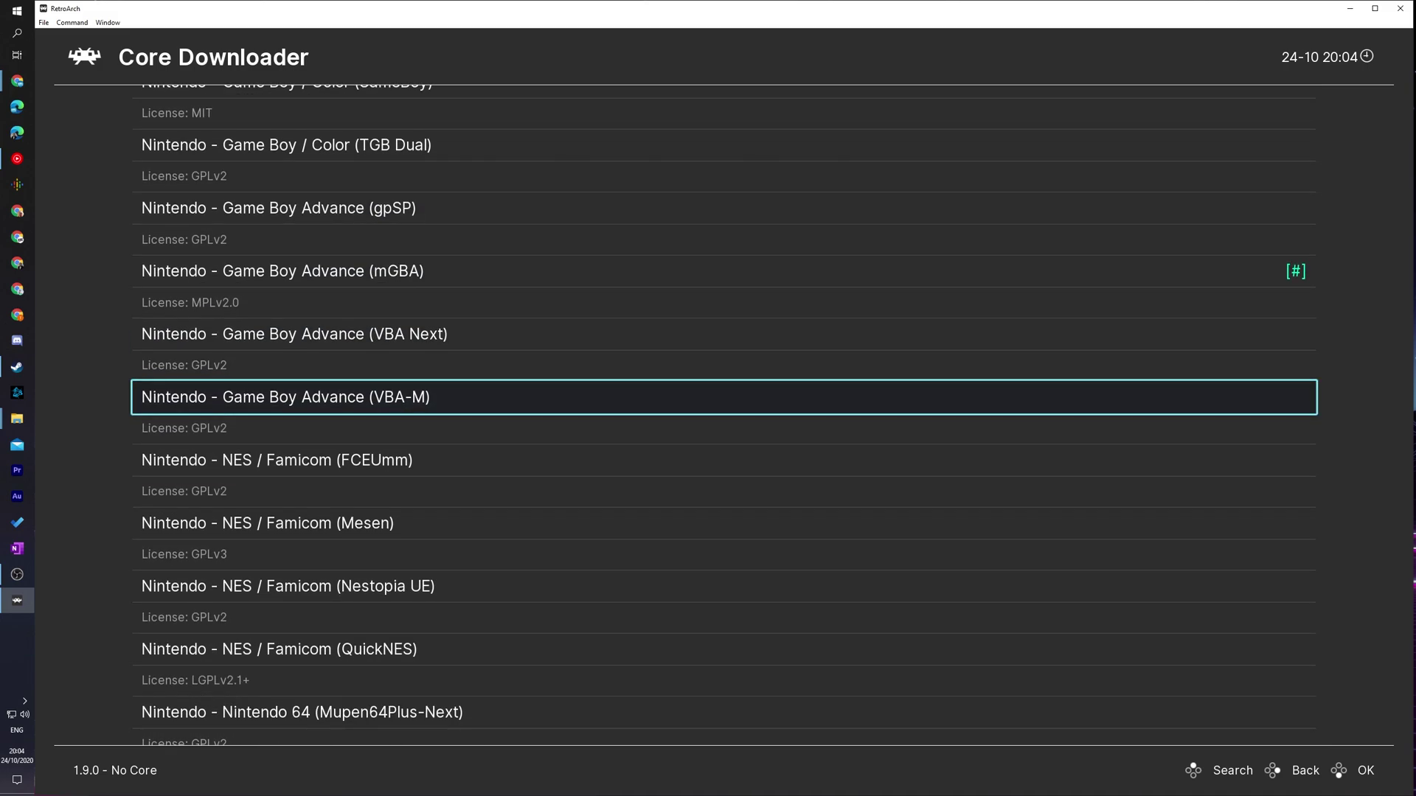
key("Up")
key("Up")
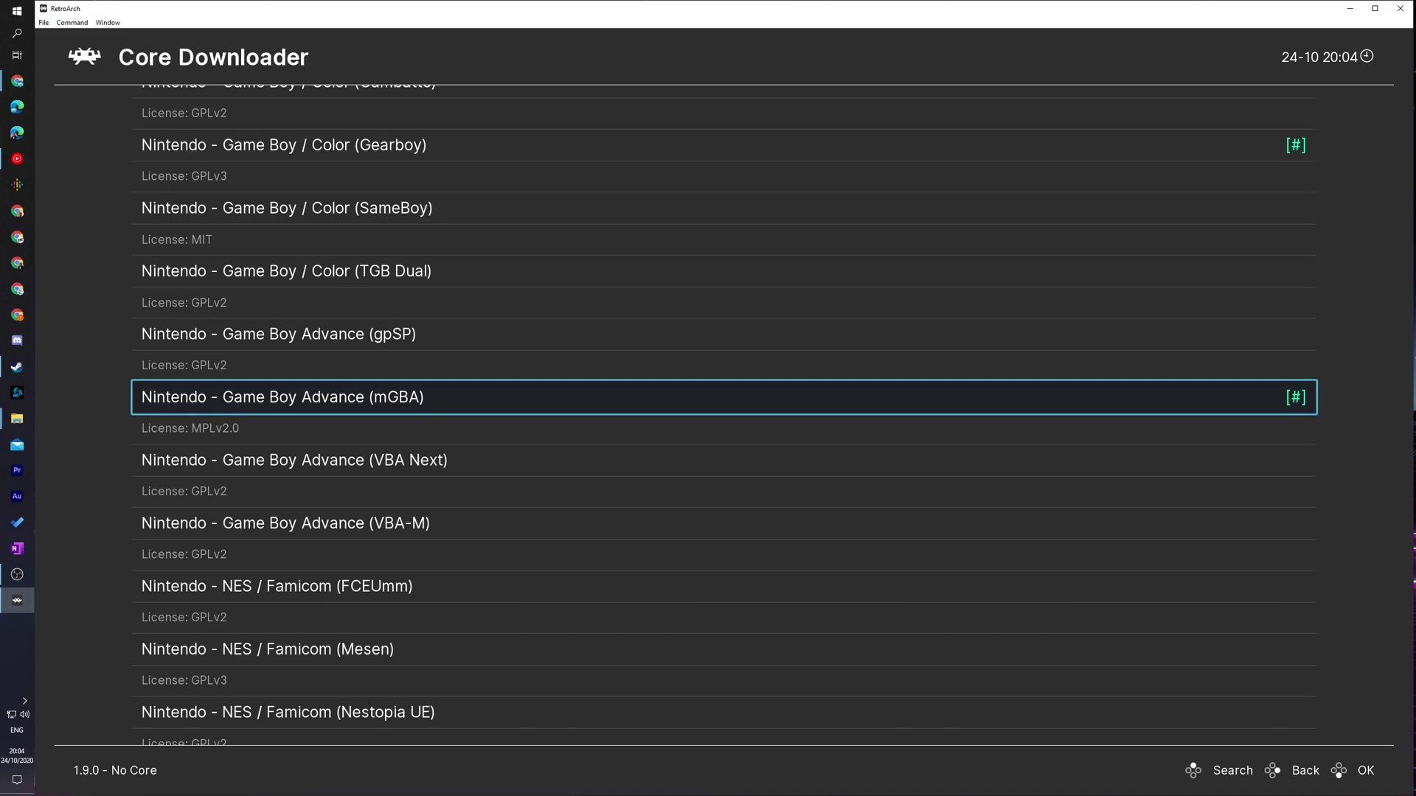
- Leave the Core Downloader and load the installed Nintendo - Game Boy Advance (mGBA) core
key("BackSpace")
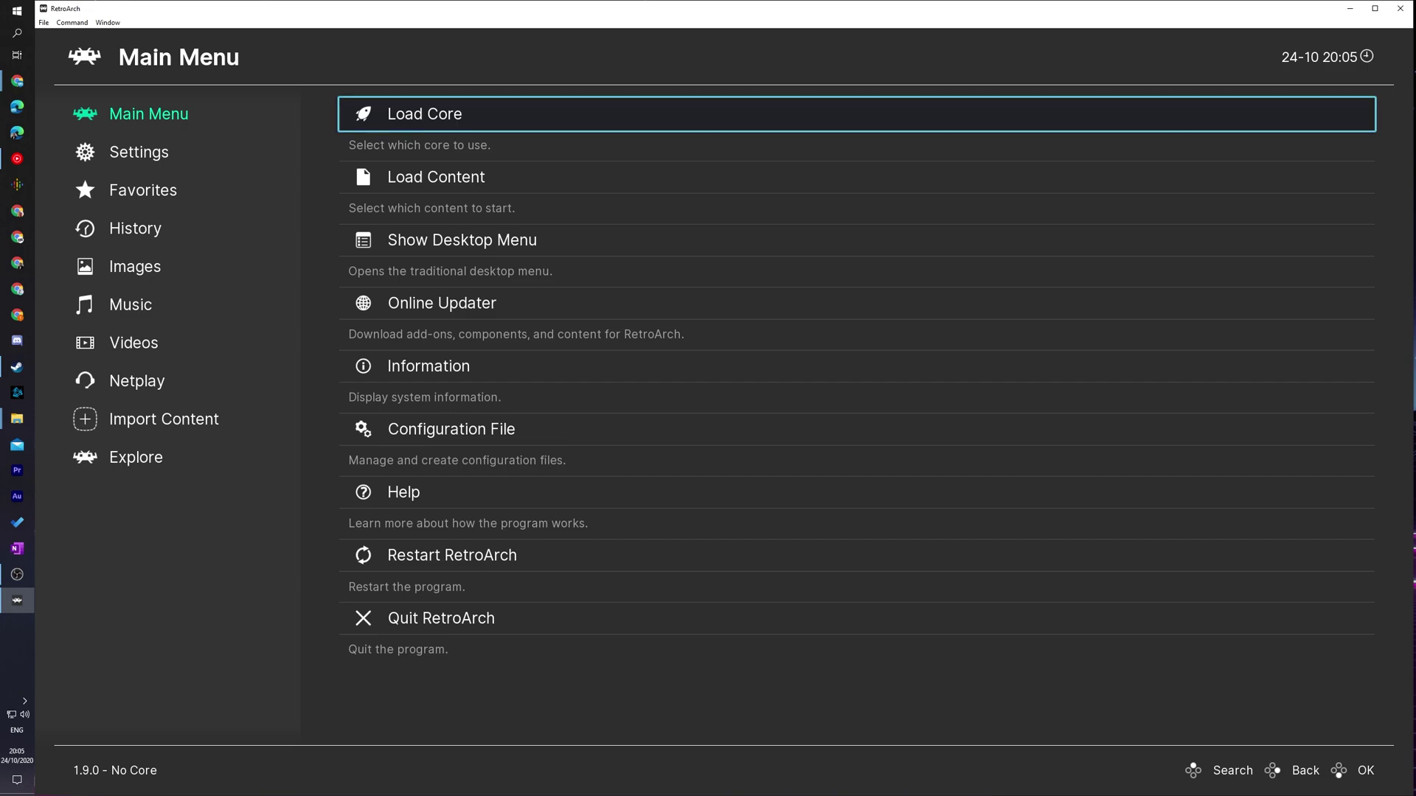
key("Return")
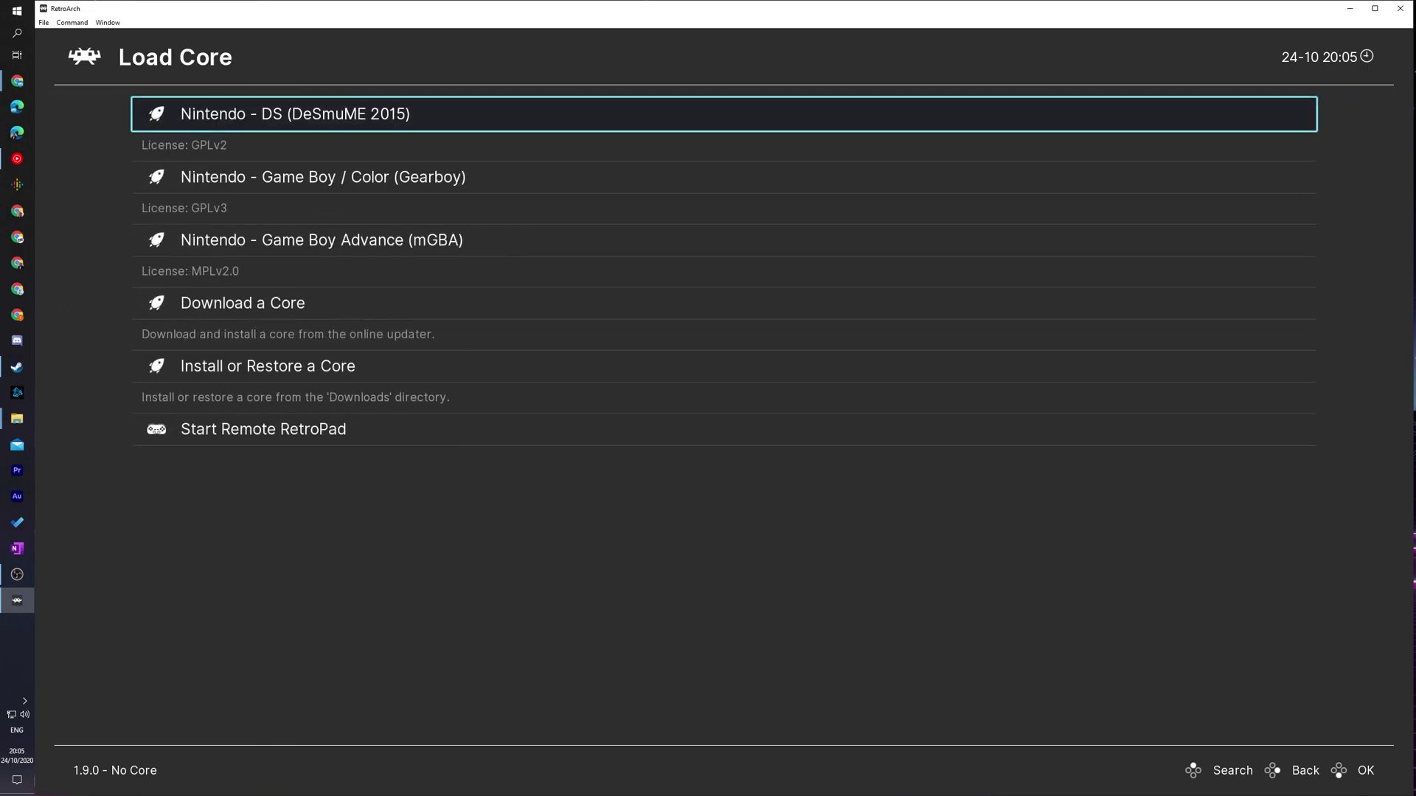
left_click(321, 240)
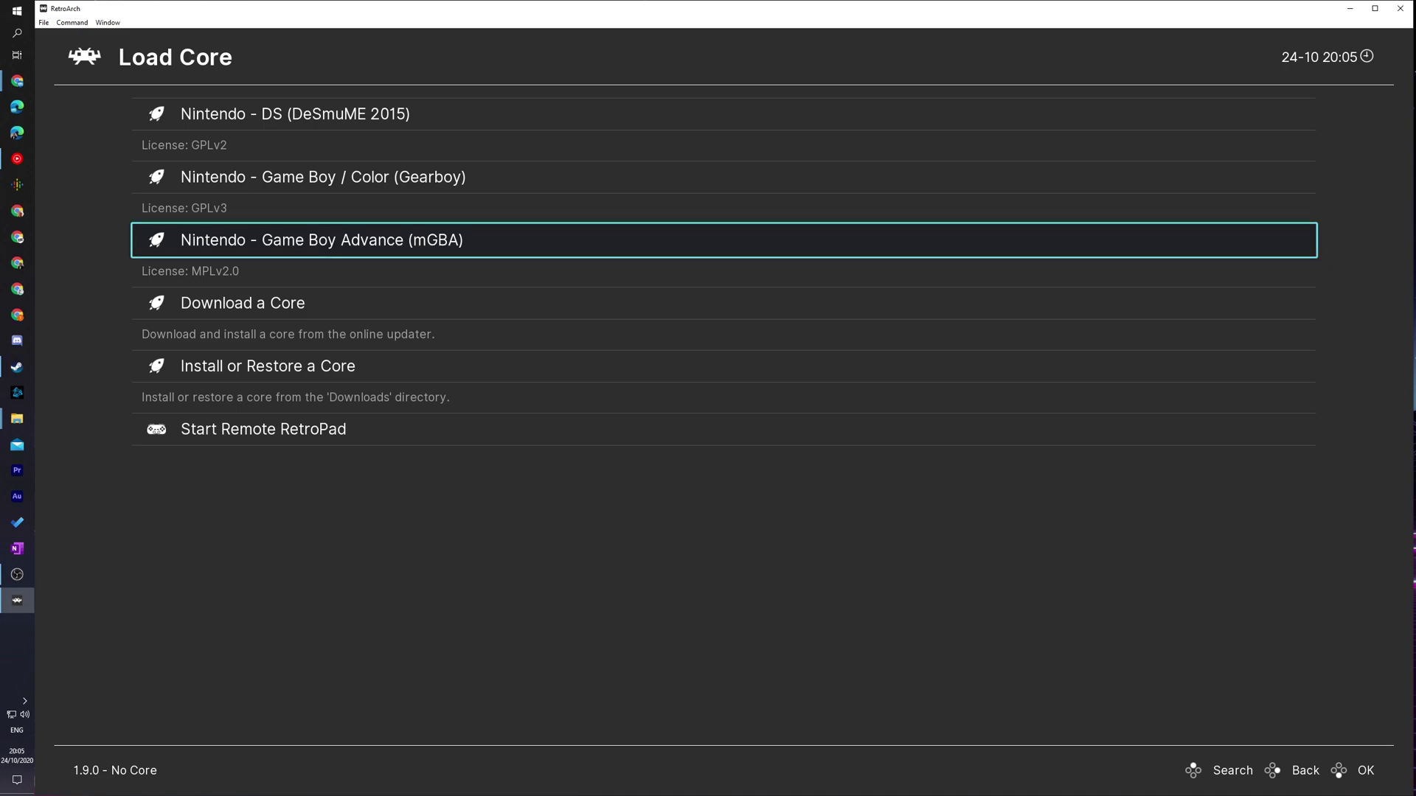
key("Return")
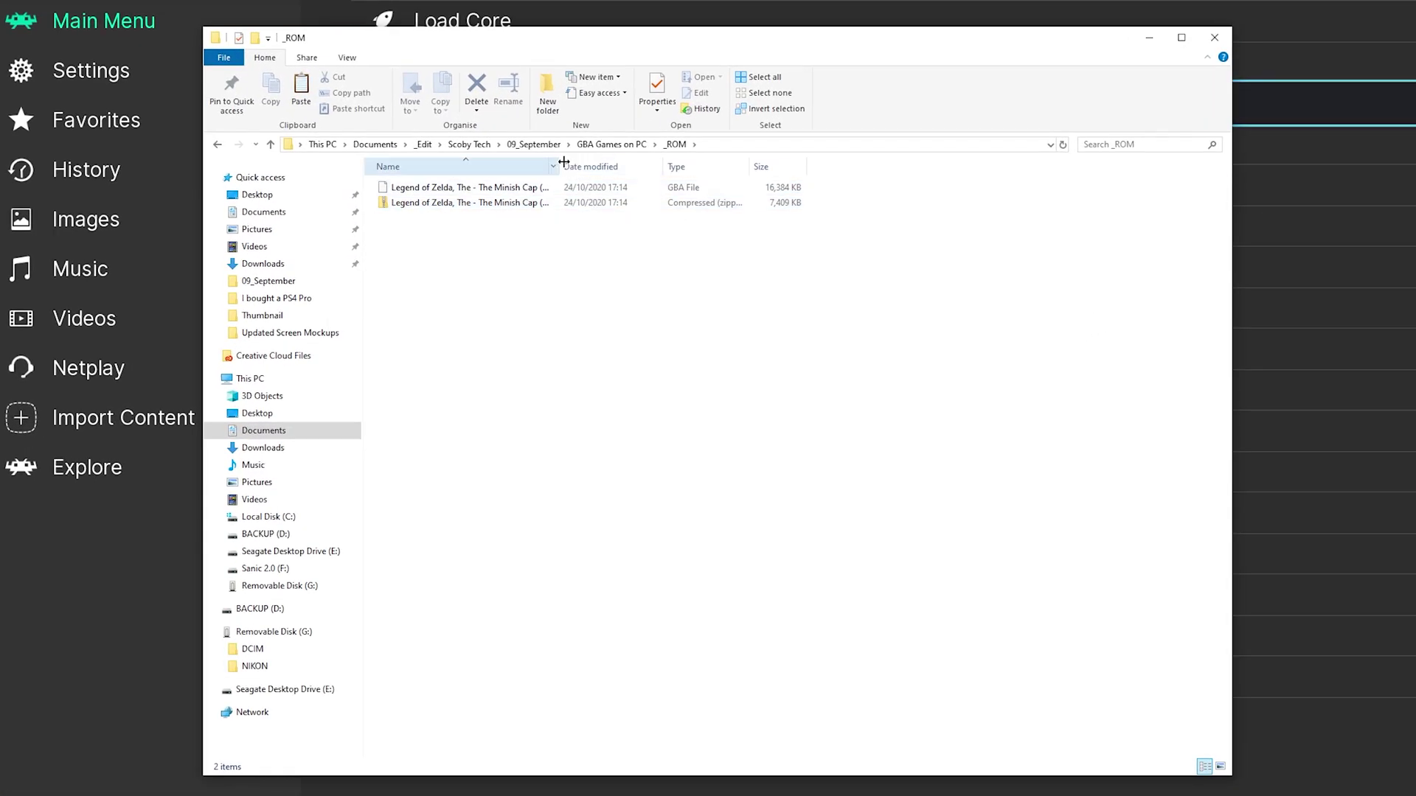
- In File Explorer's _ROM folder, fit the Name column to the full file names and select the Minish Cap .gba file
double_click(559, 165)
left_click(549, 203)
left_click(549, 189)
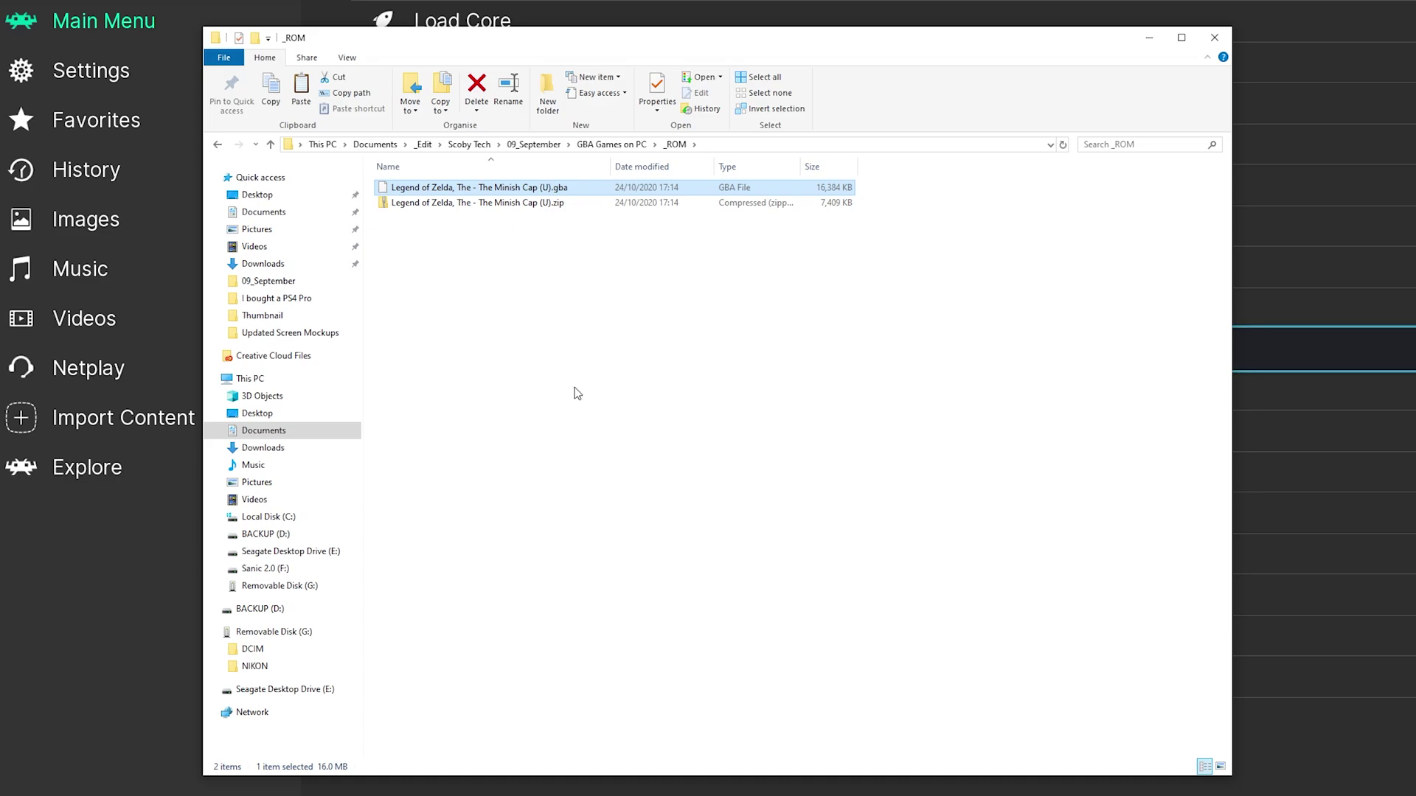
- Extract Legend of Zelda, The - The Minish Cap (U).zip into its own folder inside _ROM
left_click(481, 204)
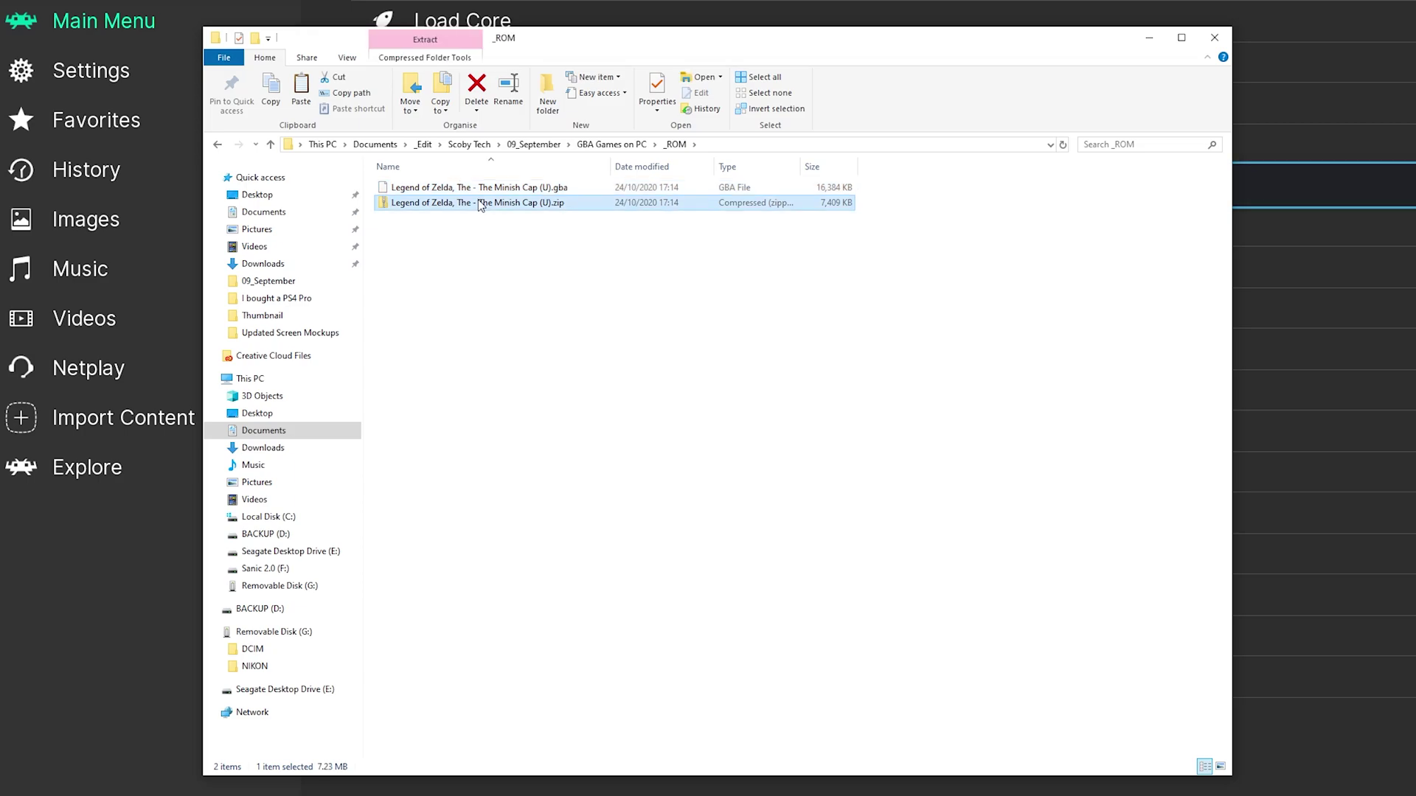
right_click(478, 201)
left_click(442, 280)
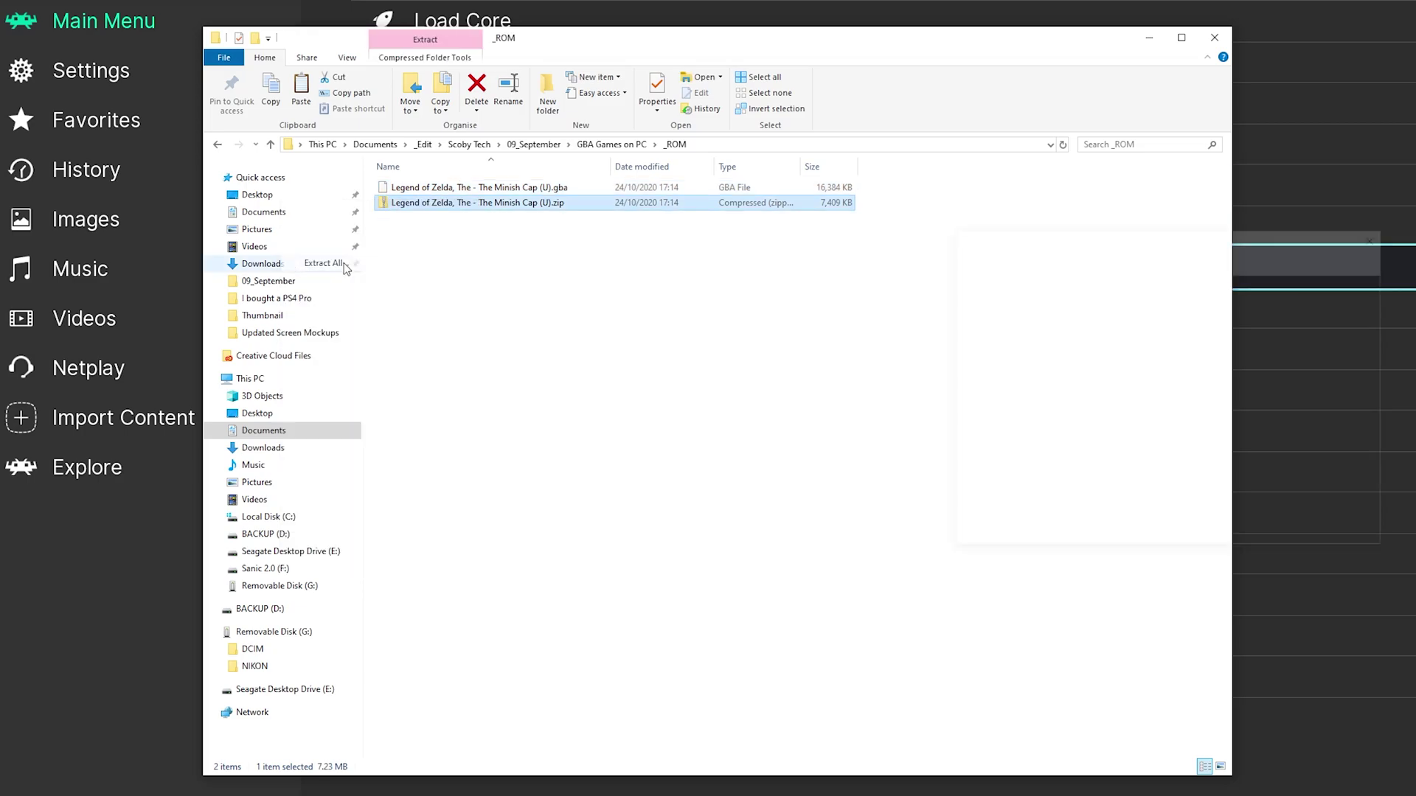
left_click(1298, 536)
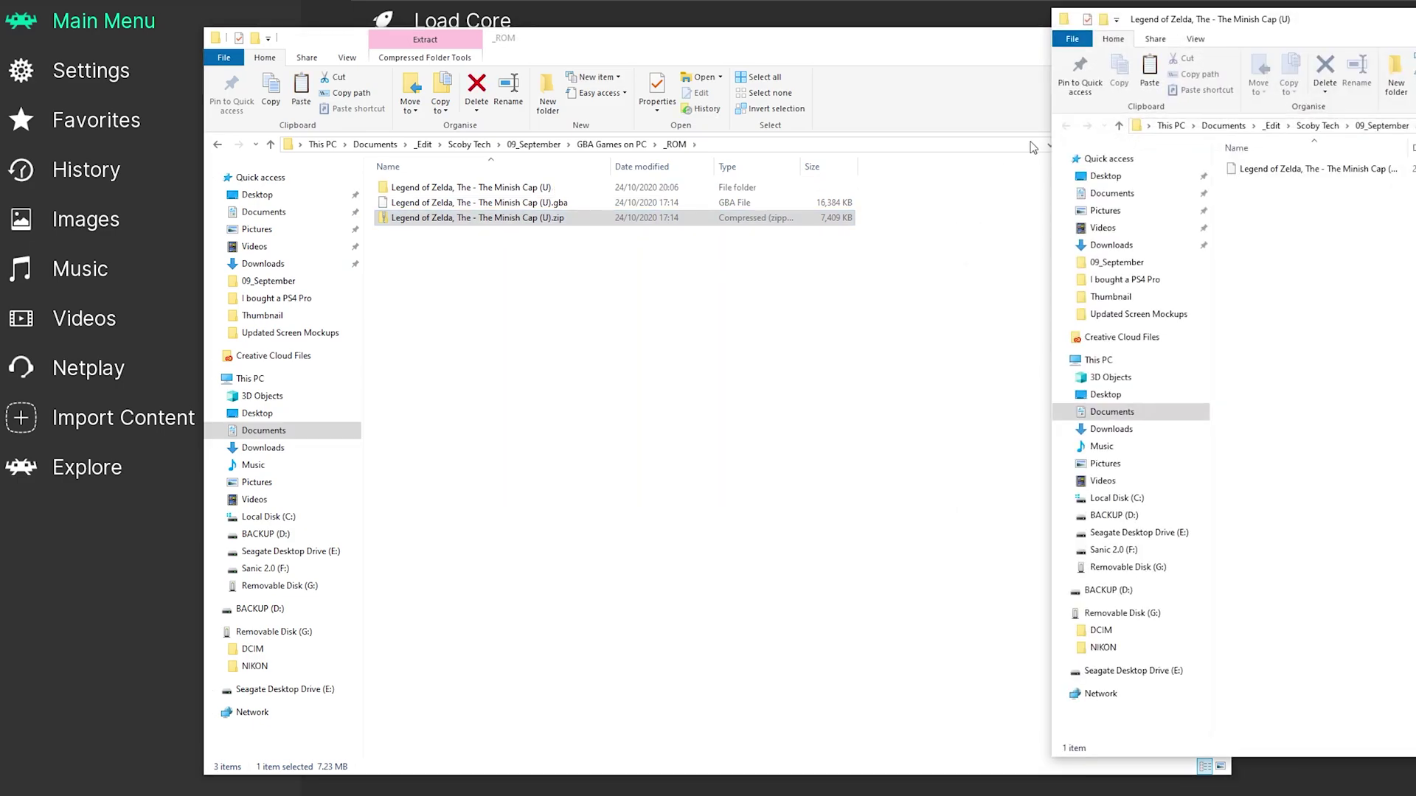
- Check the full name of the .gba file in the extracted folder, close that window and return to the _ROM files
left_click_drag(1342, 19, 511, 37)
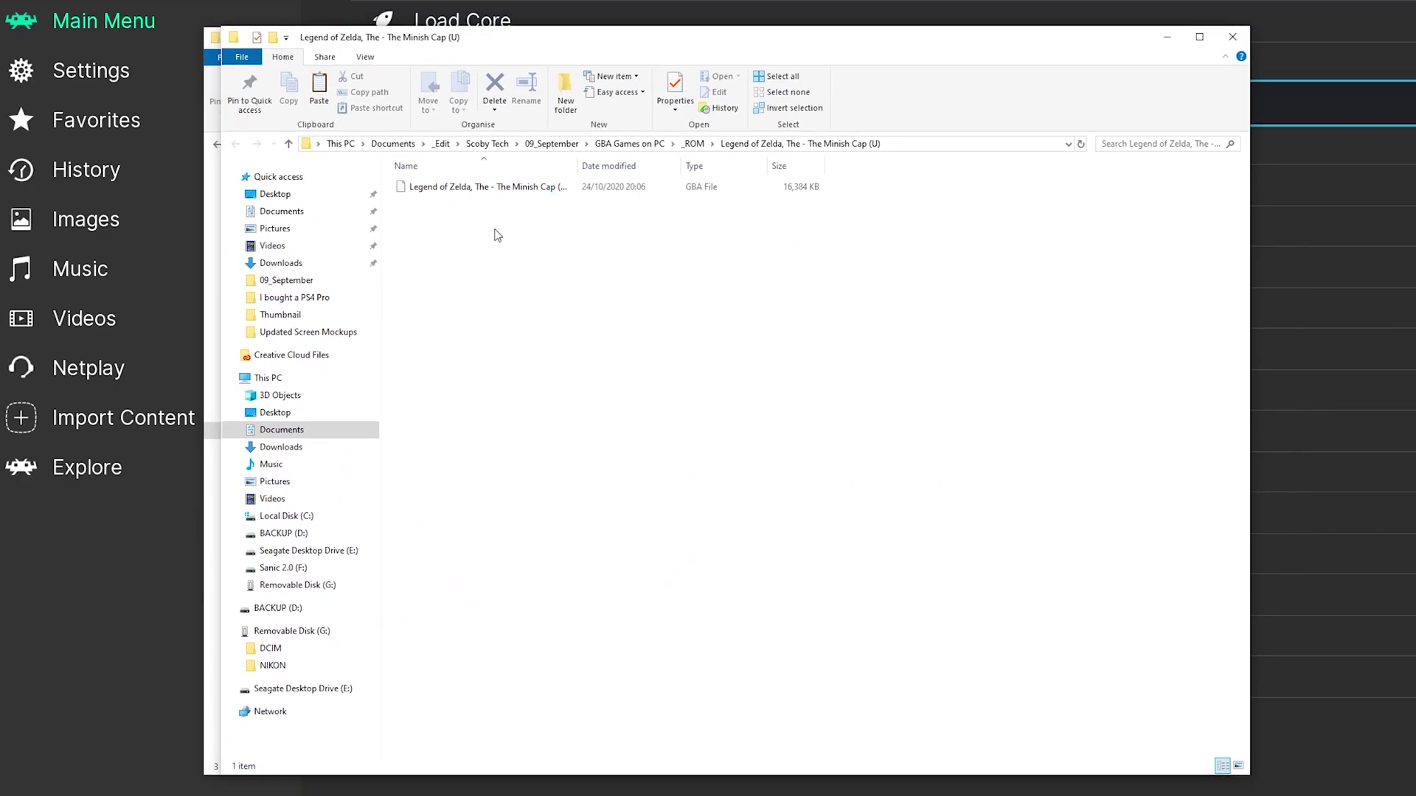
left_click_drag(577, 160, 622, 160)
left_click(534, 184)
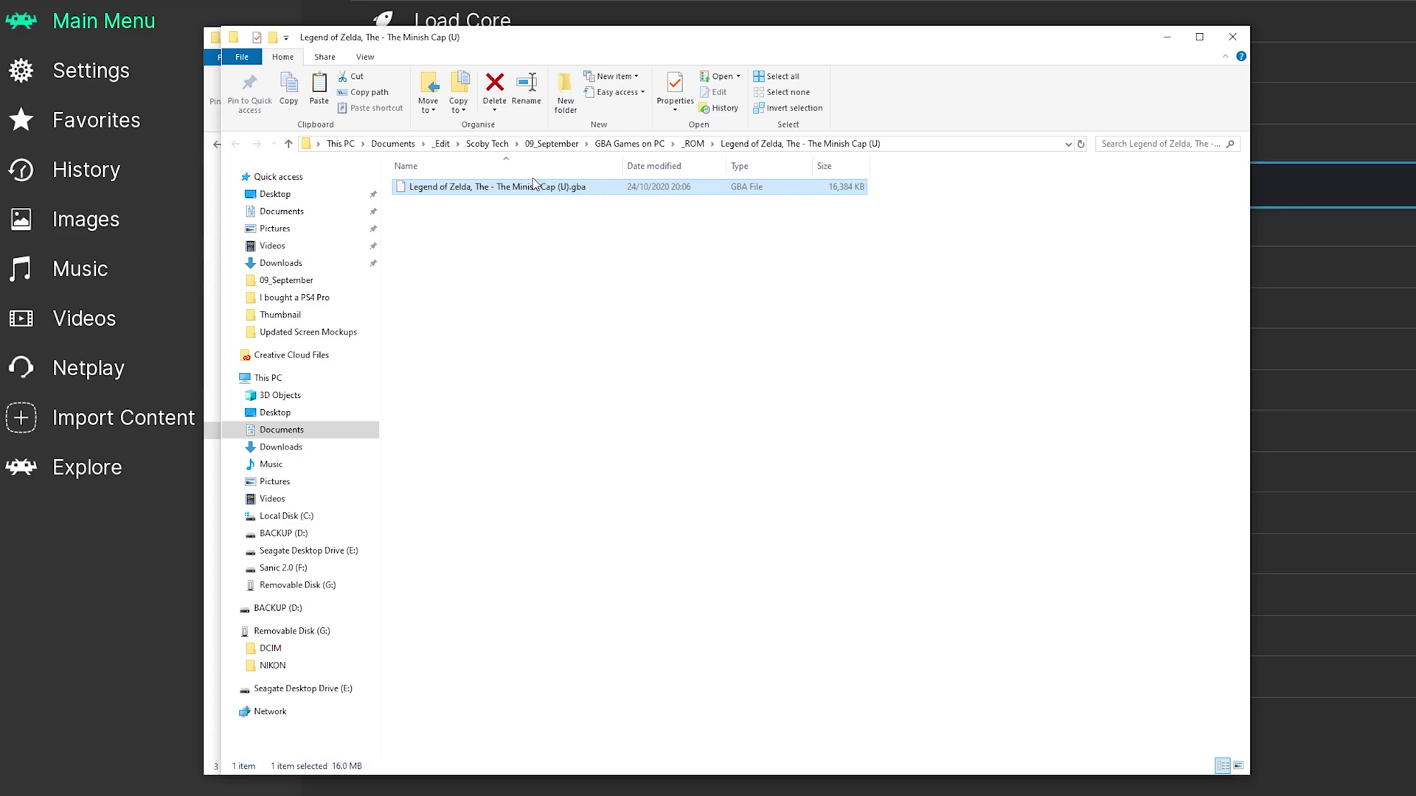
left_click(1232, 36)
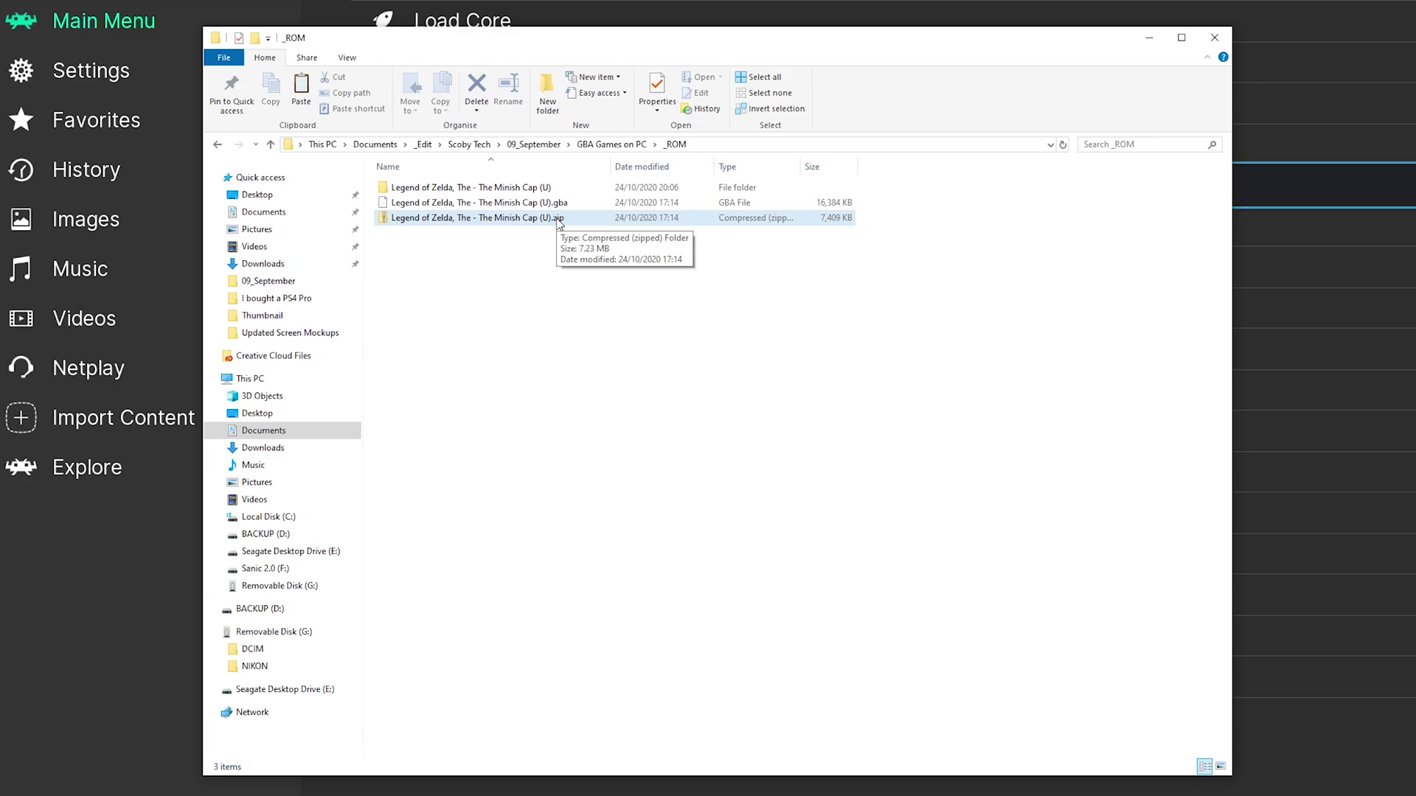
left_click(491, 221)
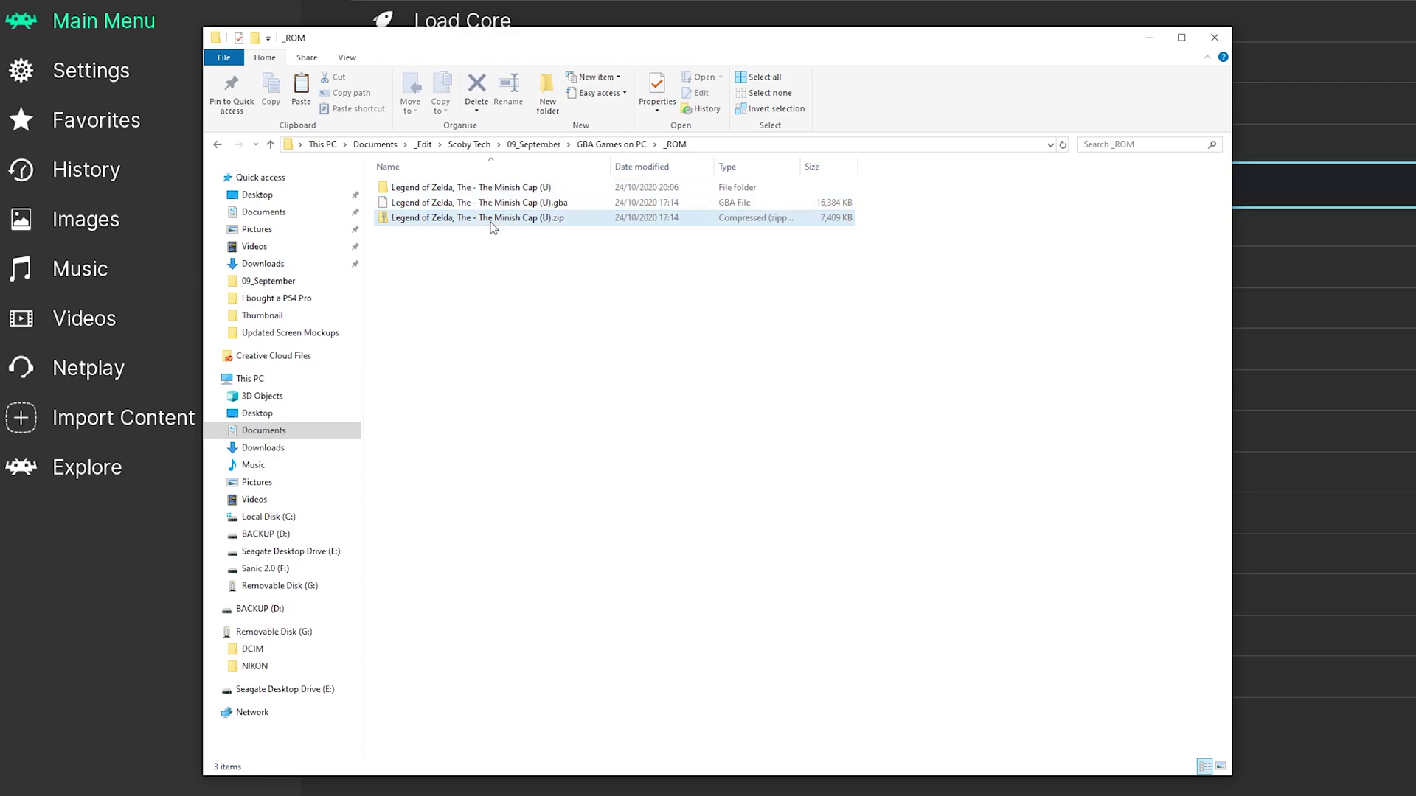
left_click(507, 205)
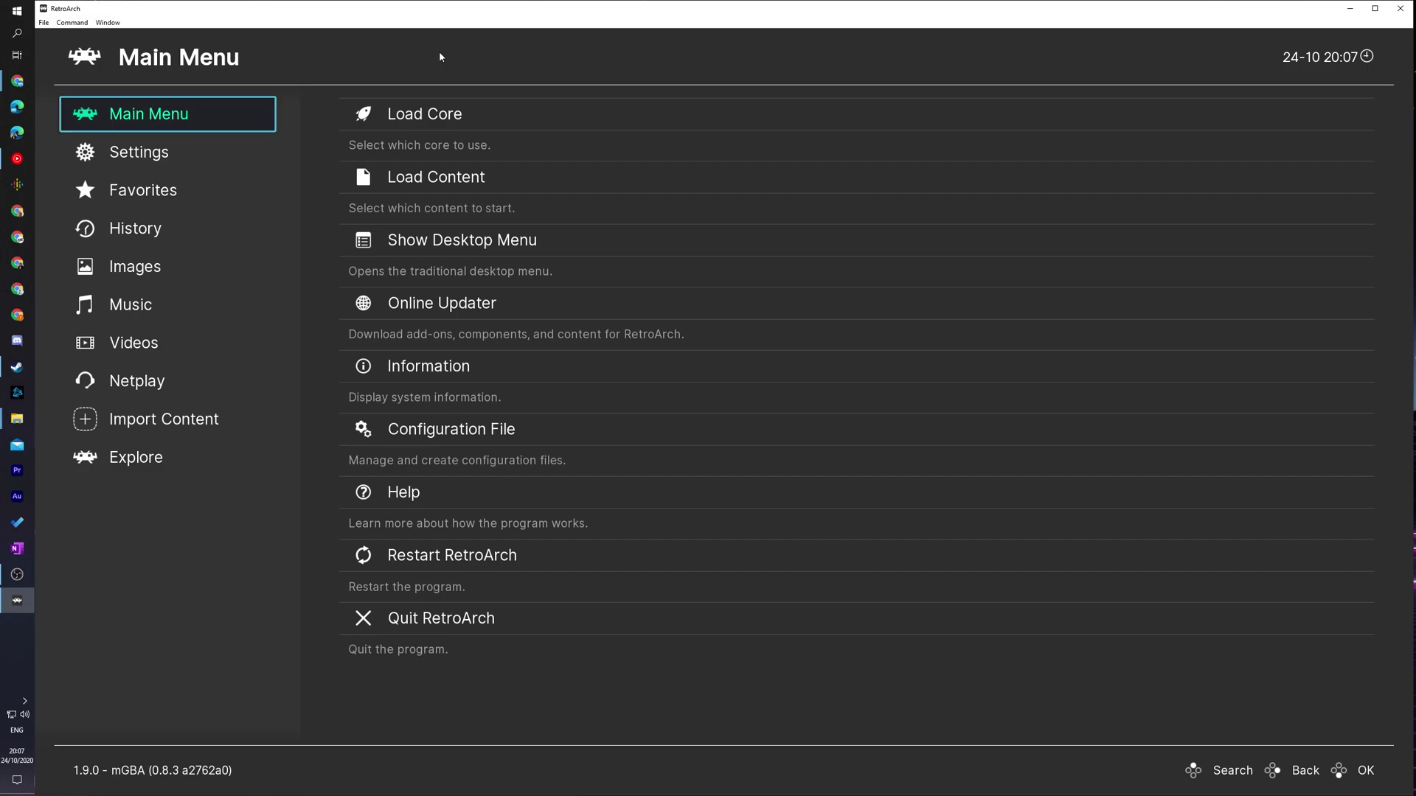
- Load Legend of Zelda, The - The Minish Cap (U).gba as content from the start directory and run it with the mGBA core
key("Right")
key("Down")
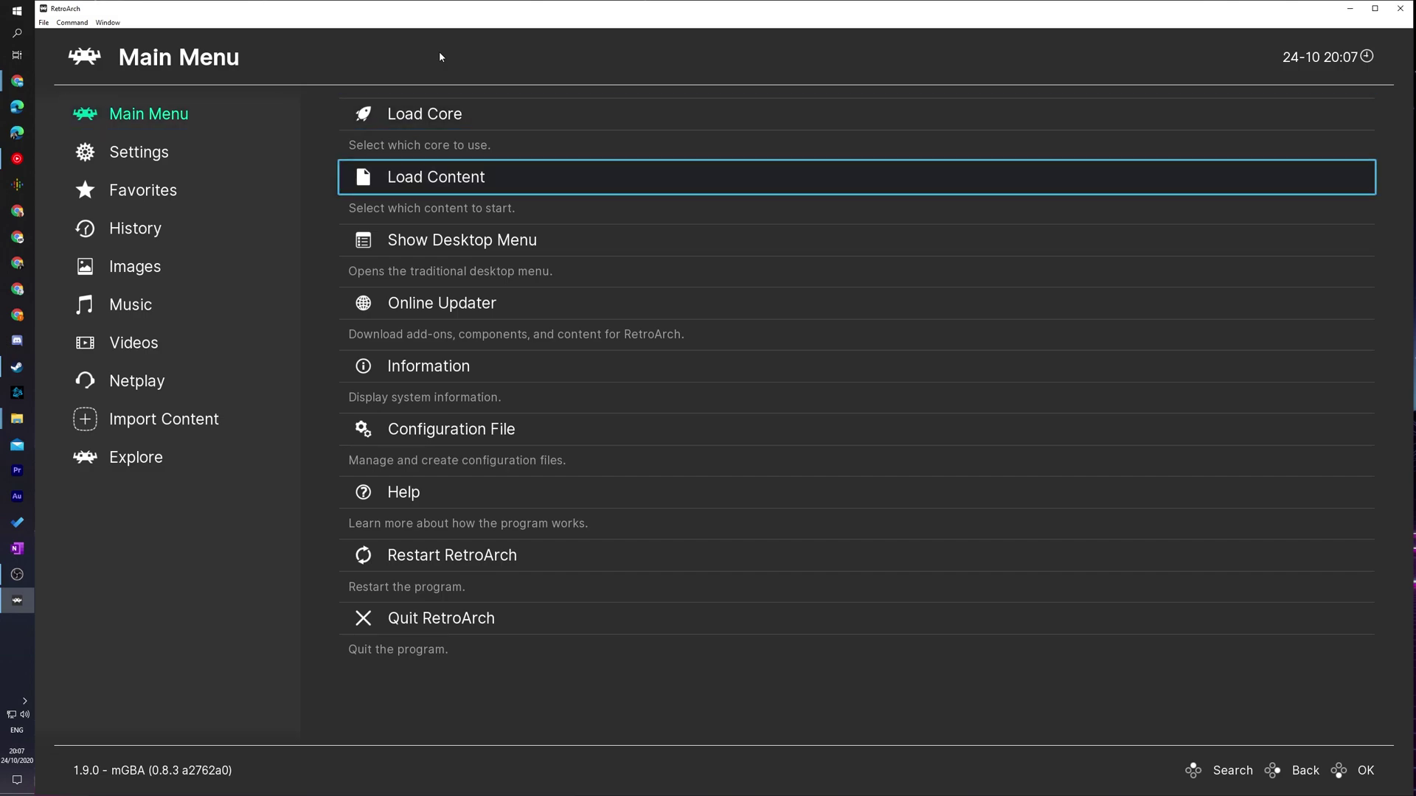
key("Up")
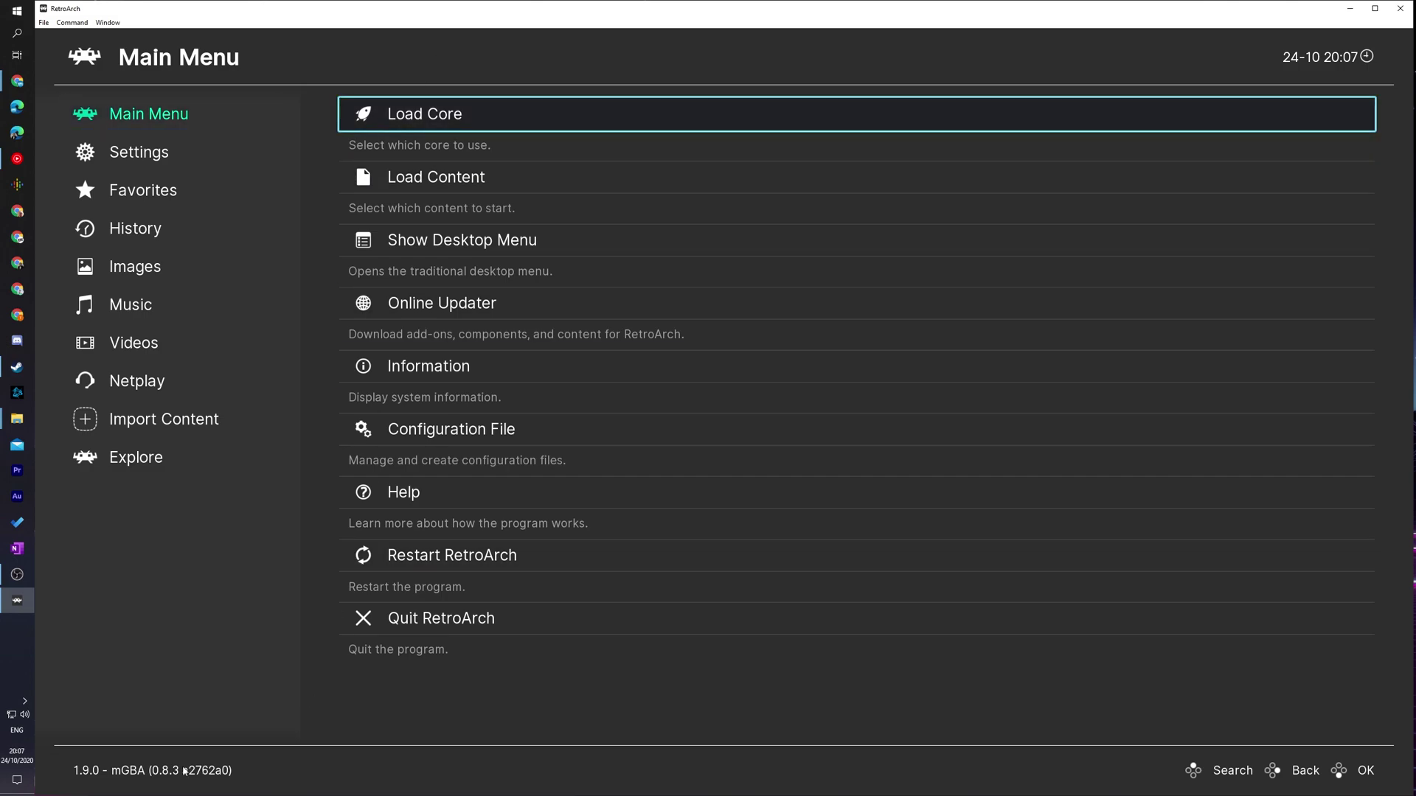
key("Down")
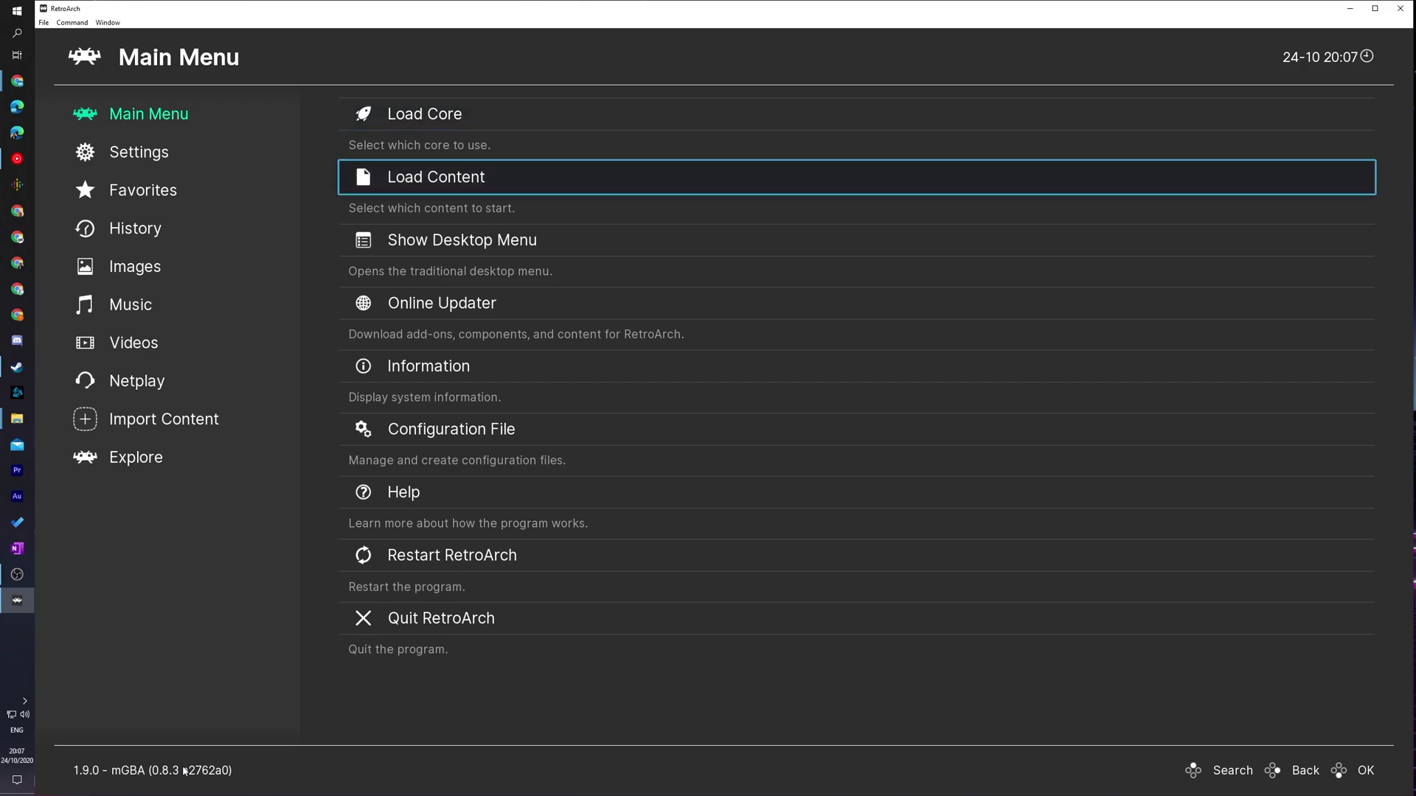
key("Return")
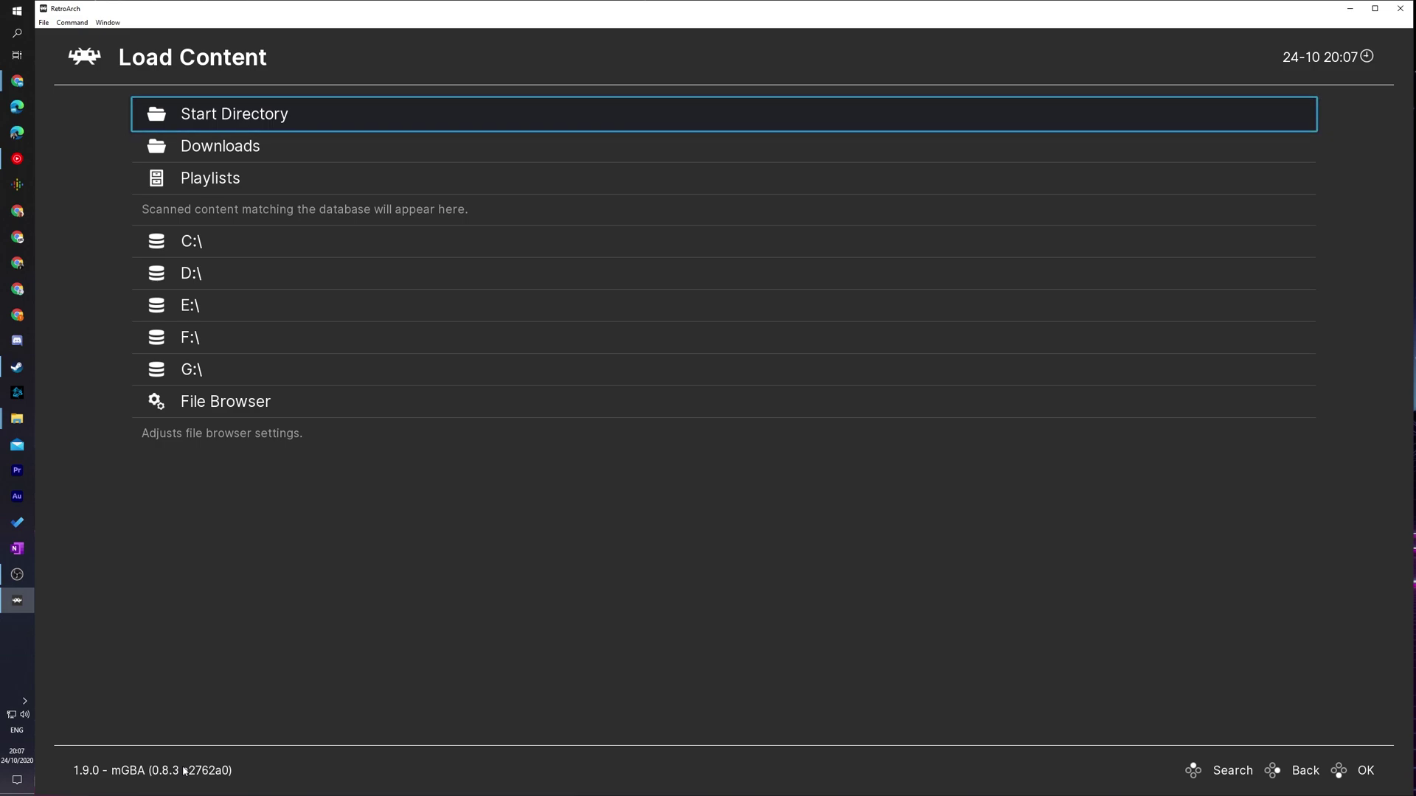
key("Return")
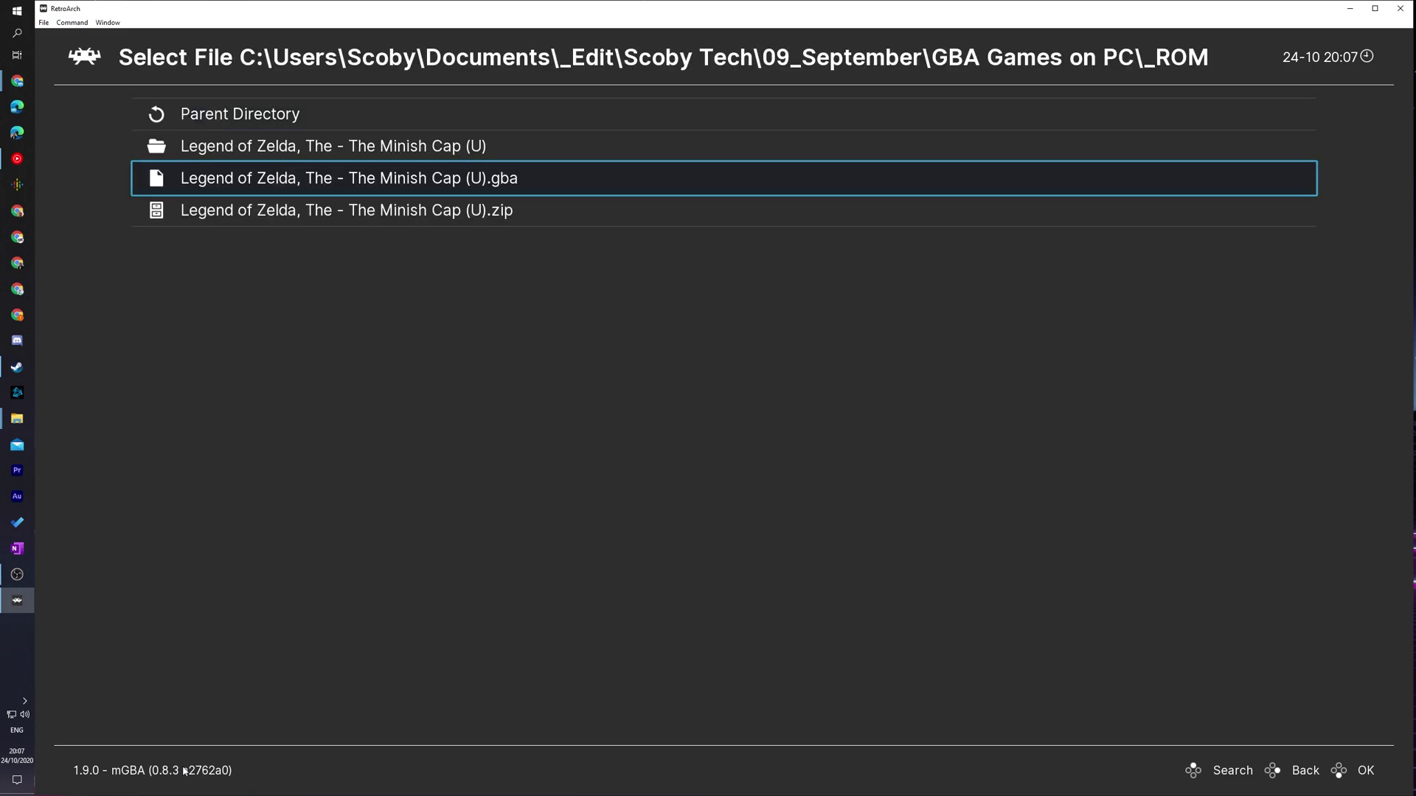
key("Down")
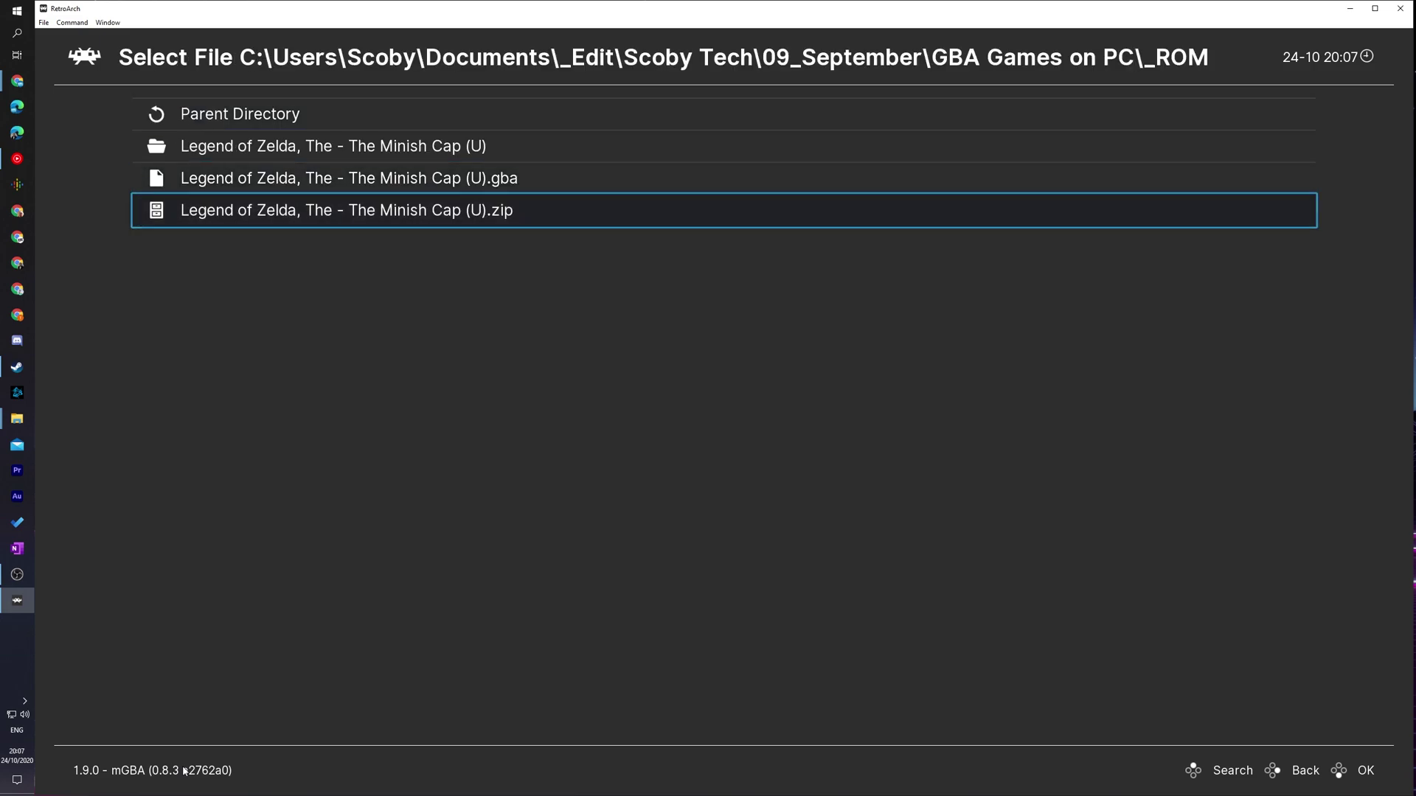
key("Up")
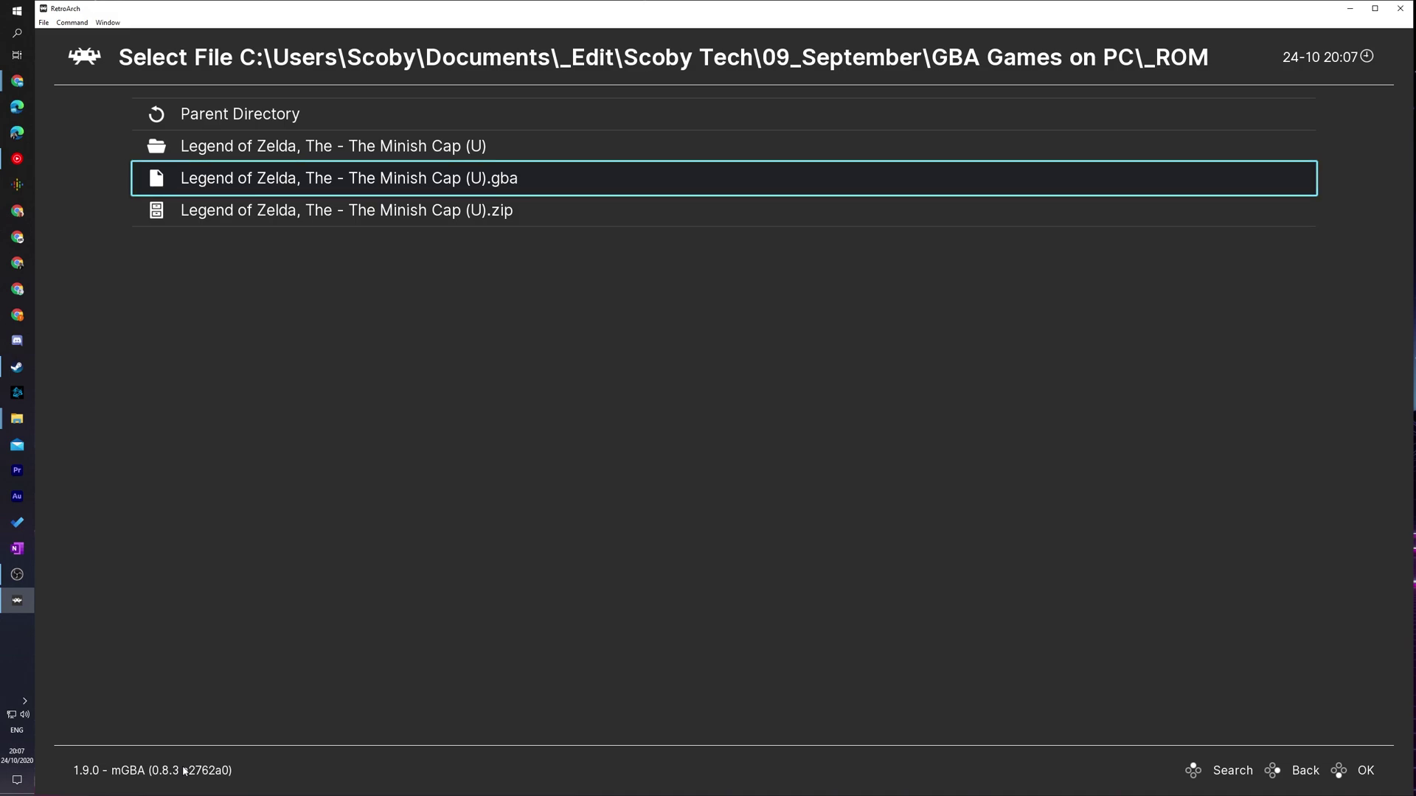
key("Return")
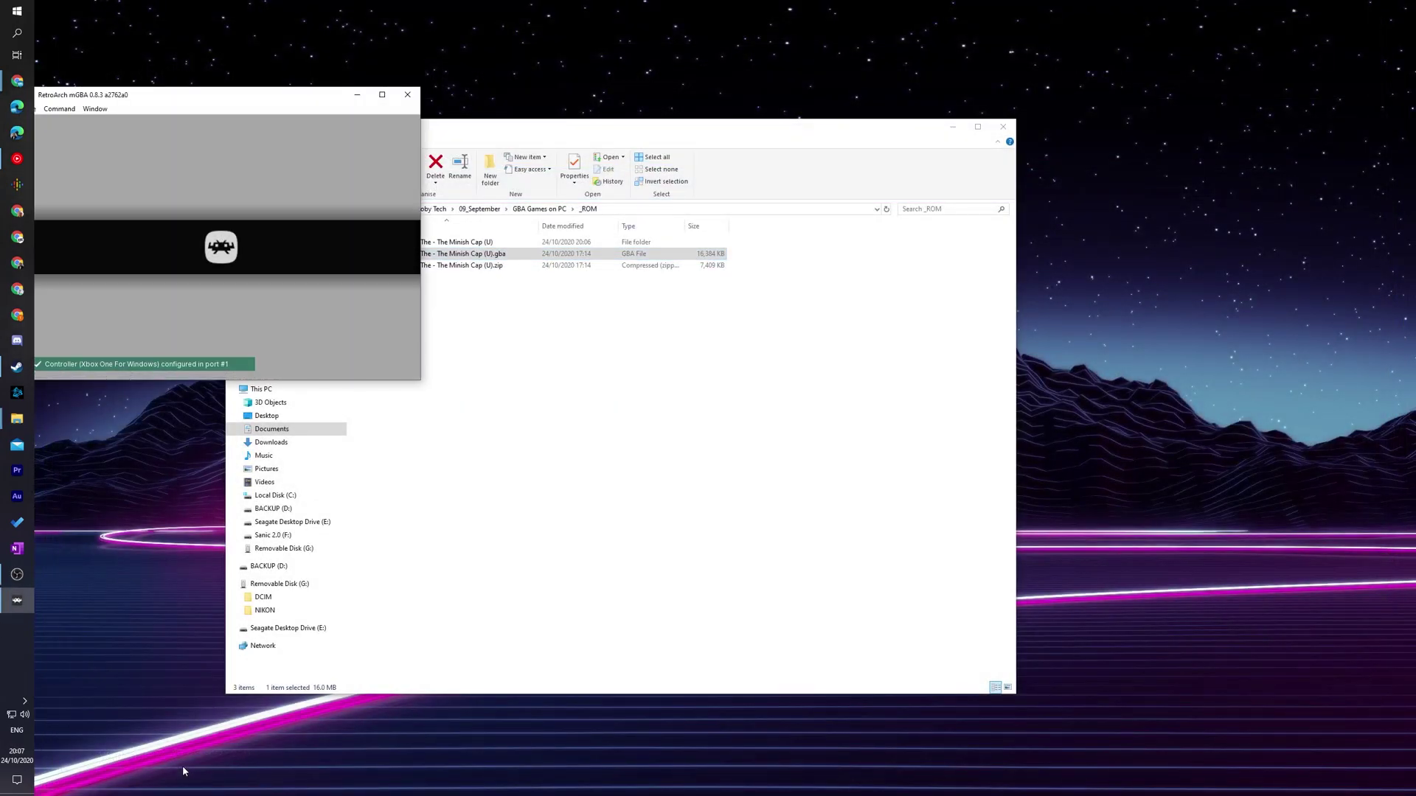
- Move and enlarge the running game's RetroArch window so it fills the whole desktop beside the taskbar
left_click_drag(177, 96, 2, 176)
left_click(777, 62)
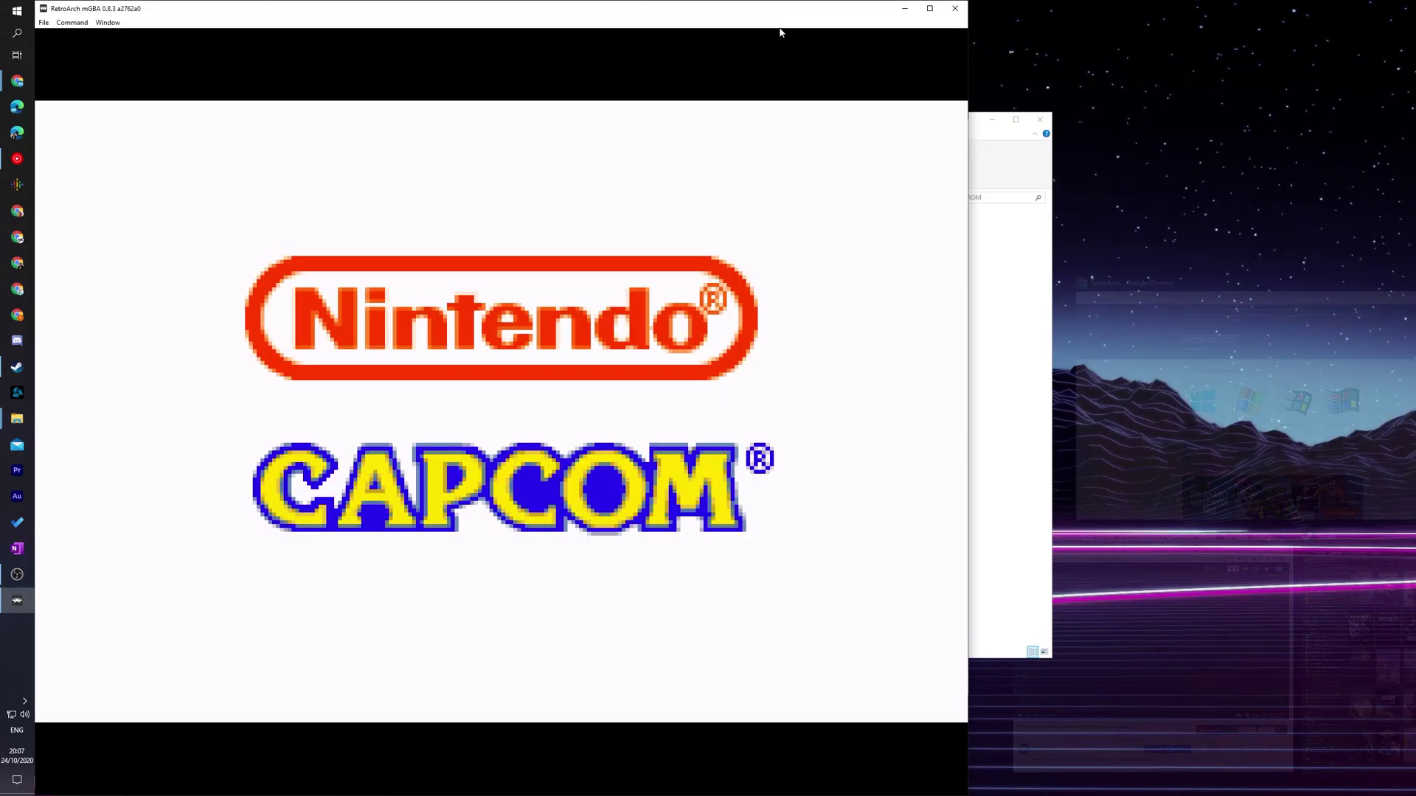
left_click_drag(975, 122, 1404, 129)
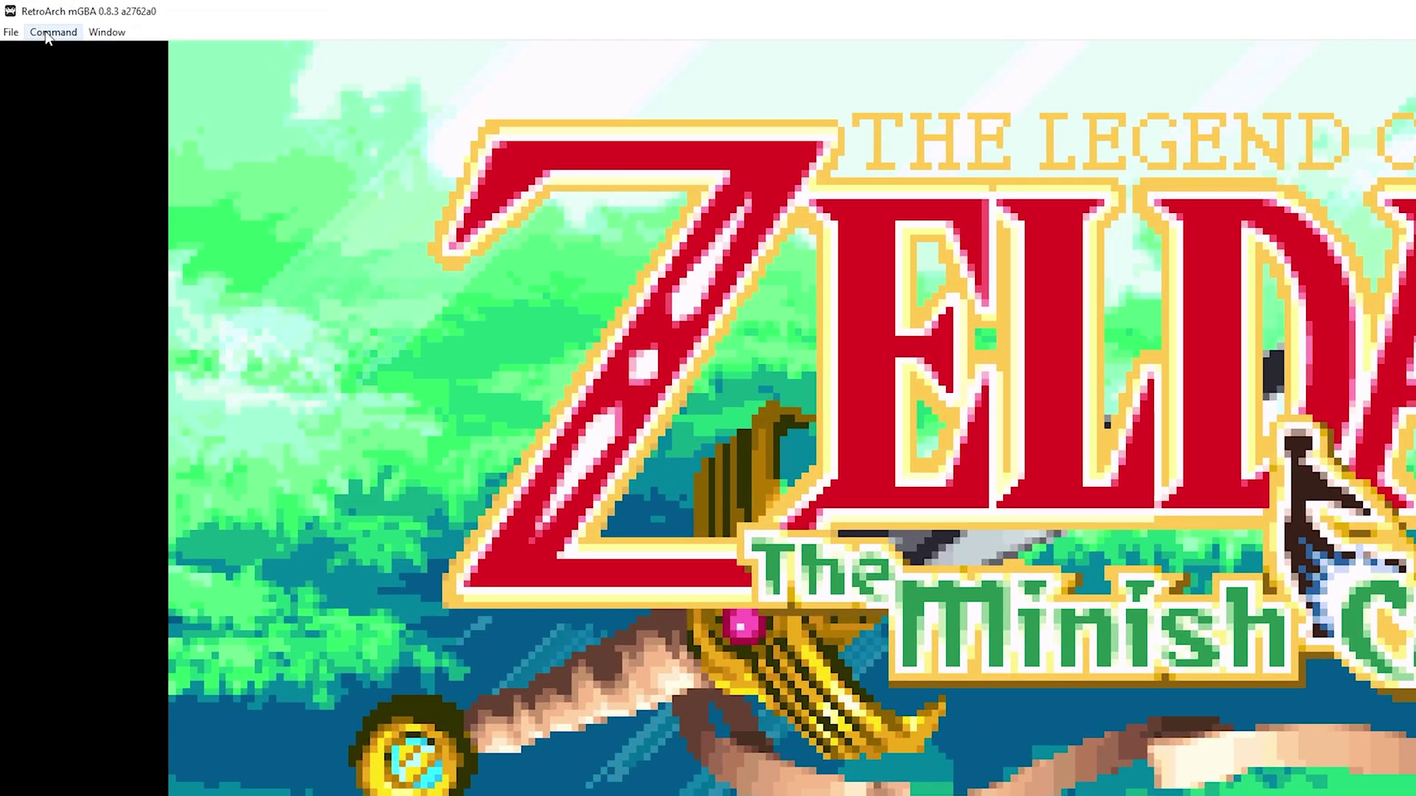
- Toggle the Quick Menu over the running game, review its options down to Information, and resume the game
left_click(48, 33)
mouse_move(87, 41)
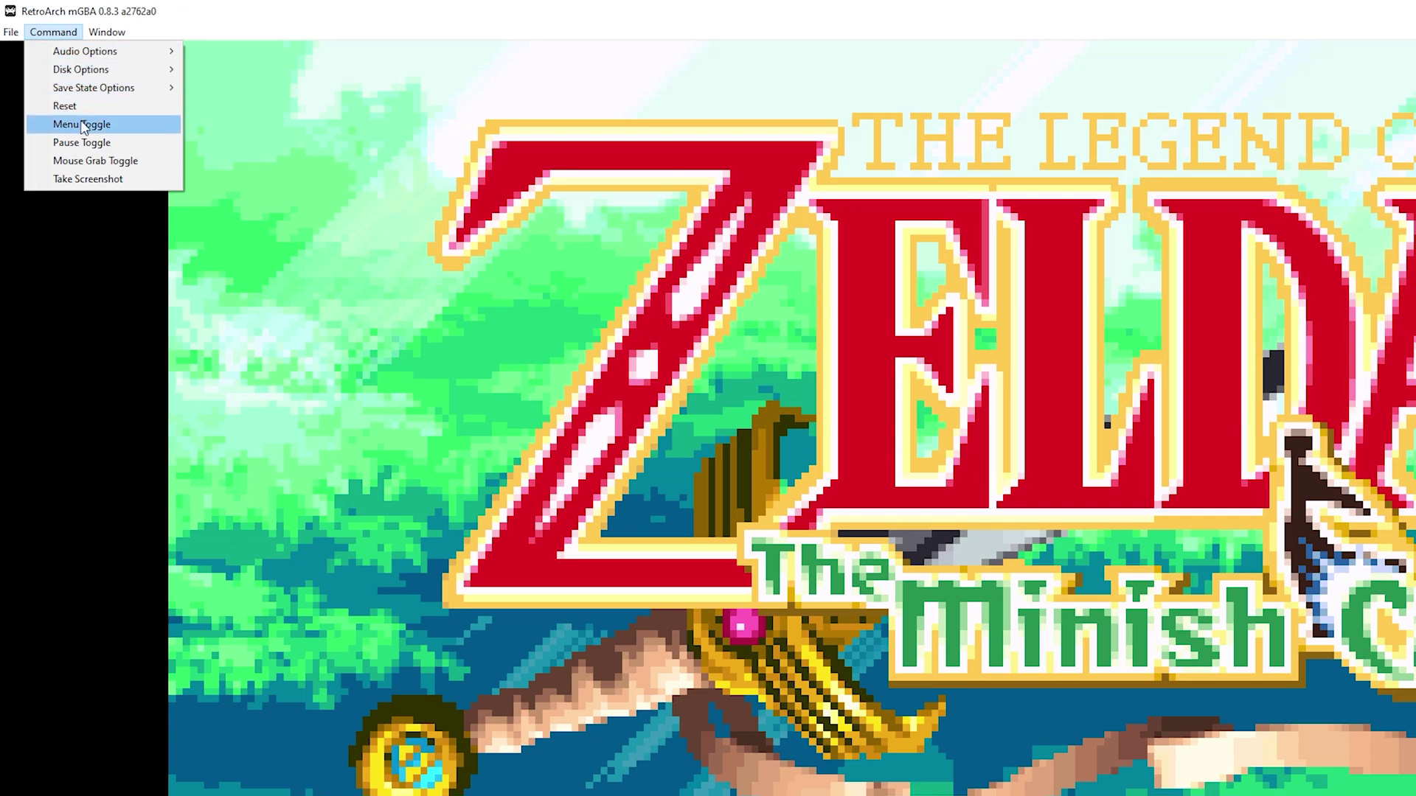
left_click(98, 131)
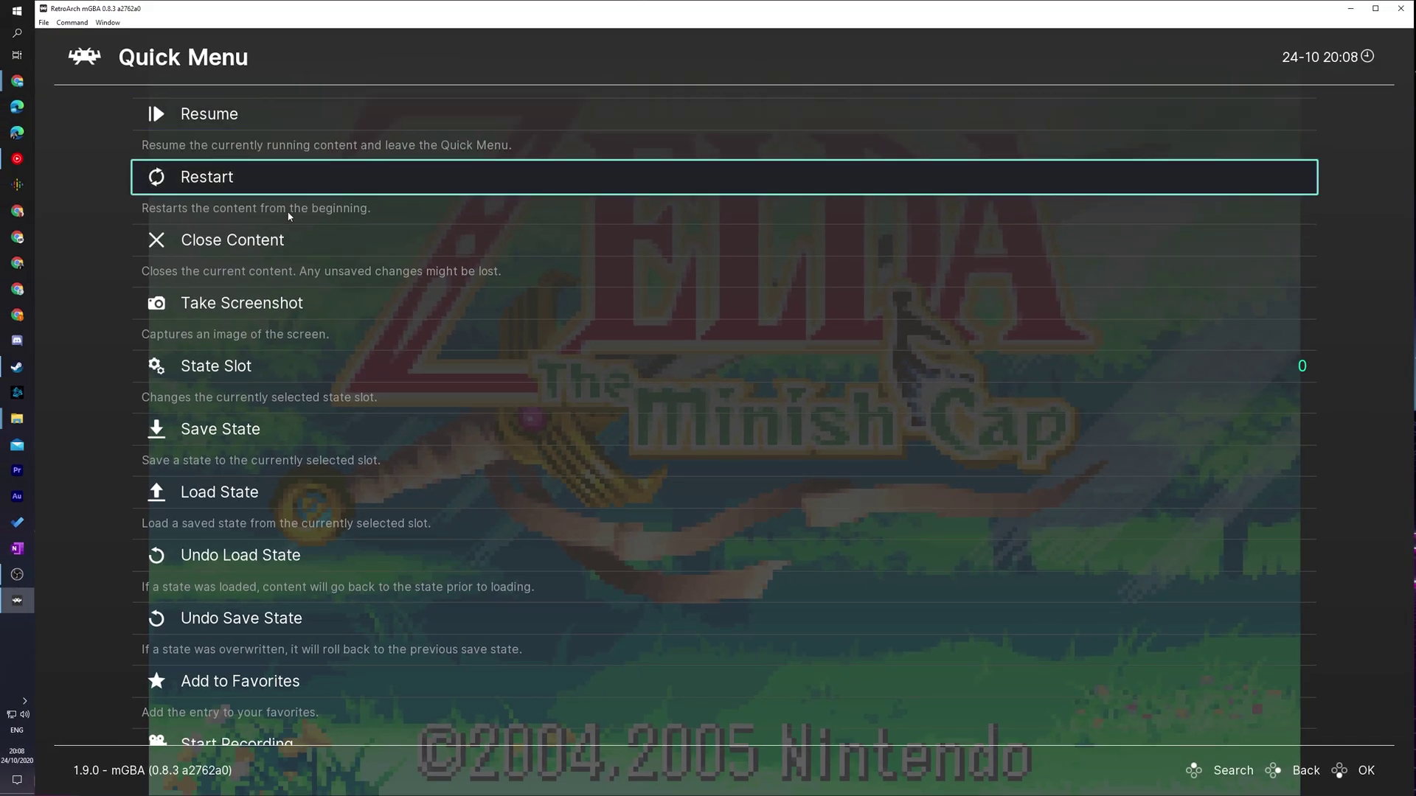
scroll(310, 398, "down", 9)
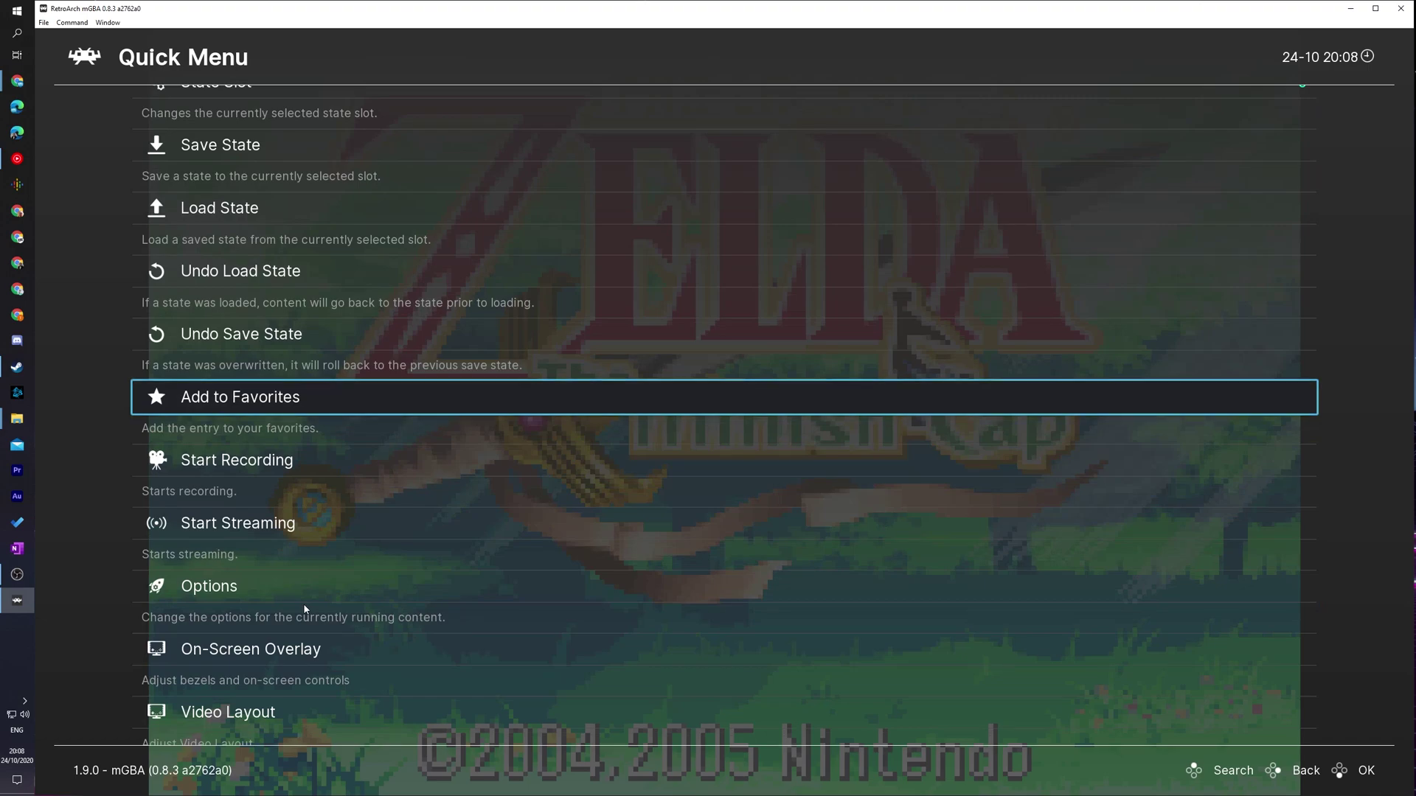
scroll(350, 604, "down", 4)
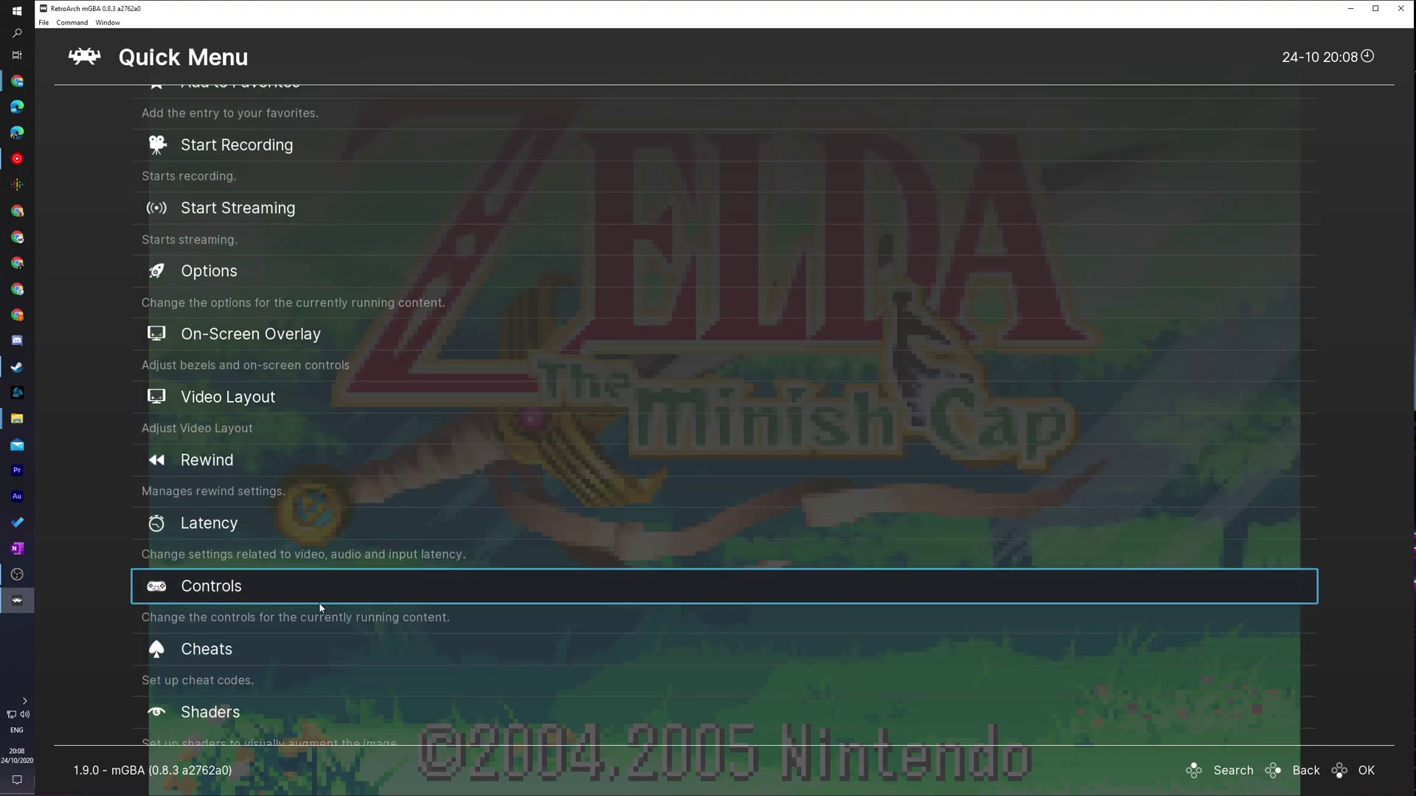
scroll(245, 648, "down", 2)
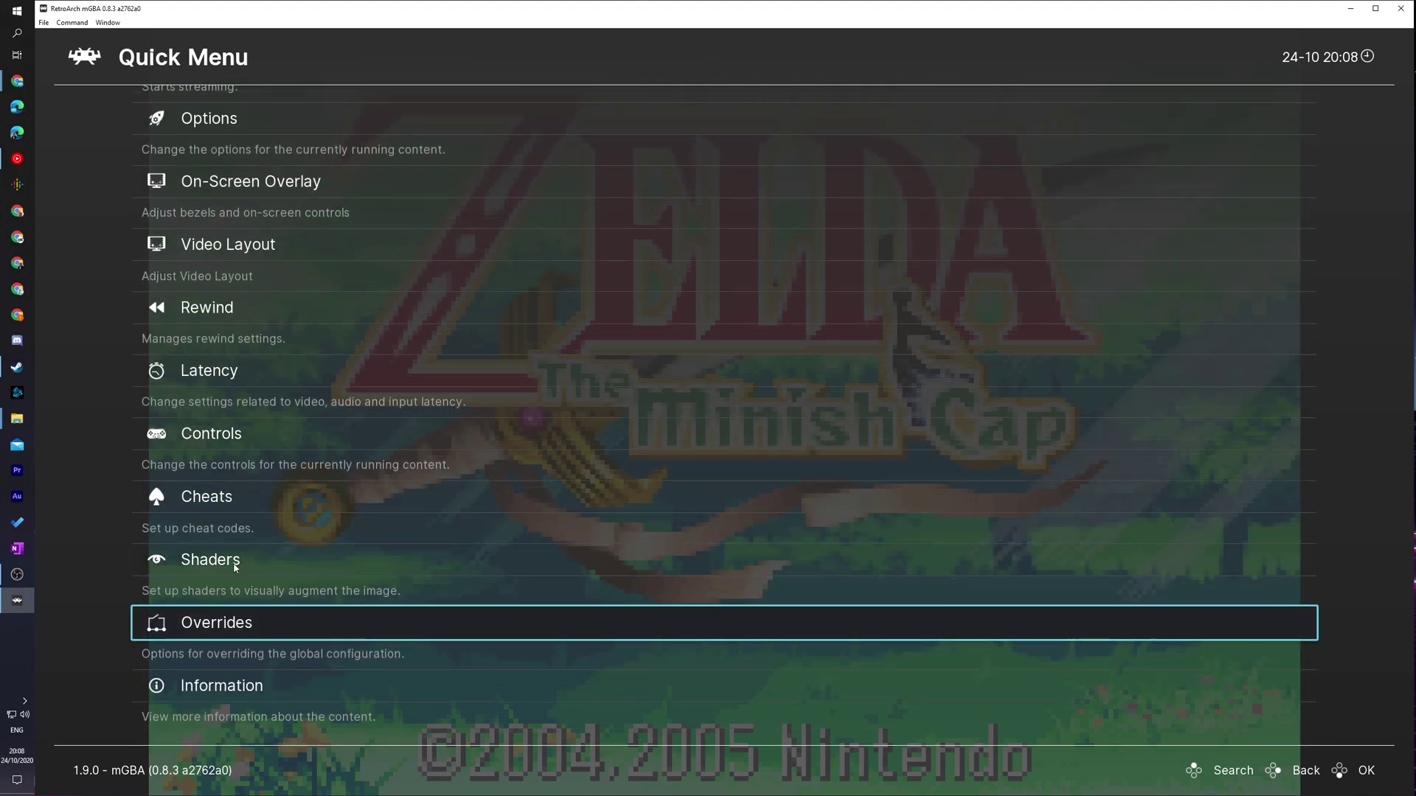
scroll(280, 269, "up", 7)
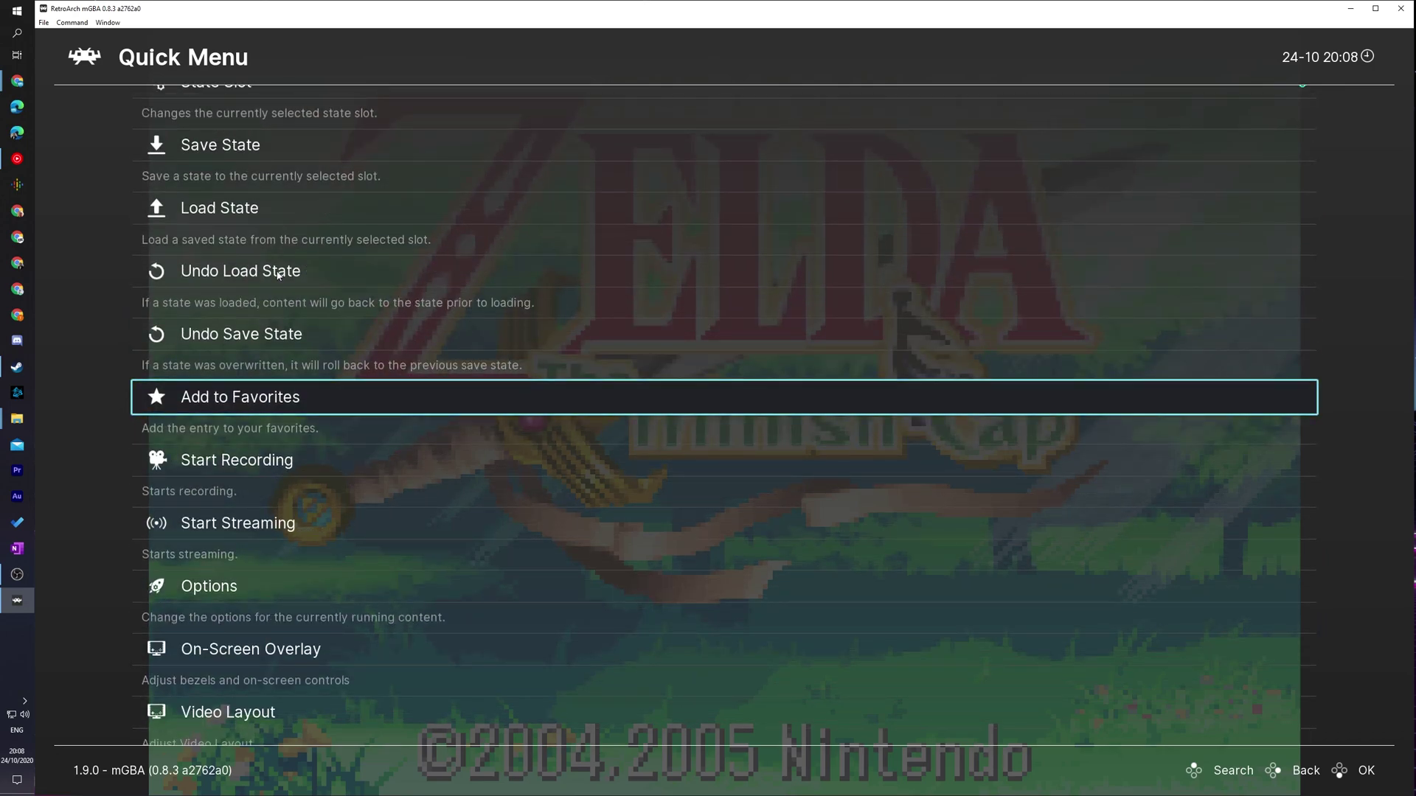
scroll(288, 258, "up", 5)
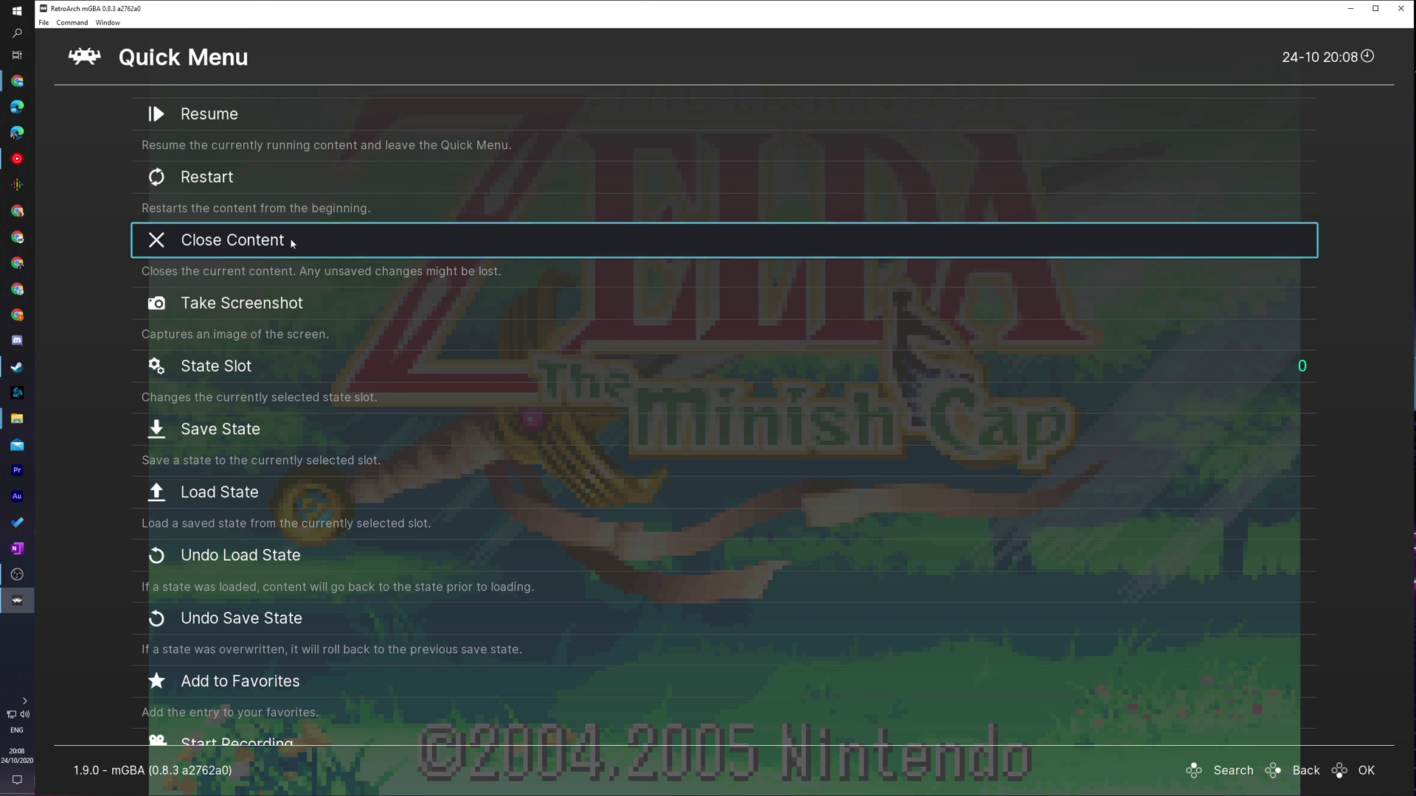
left_click(254, 110)
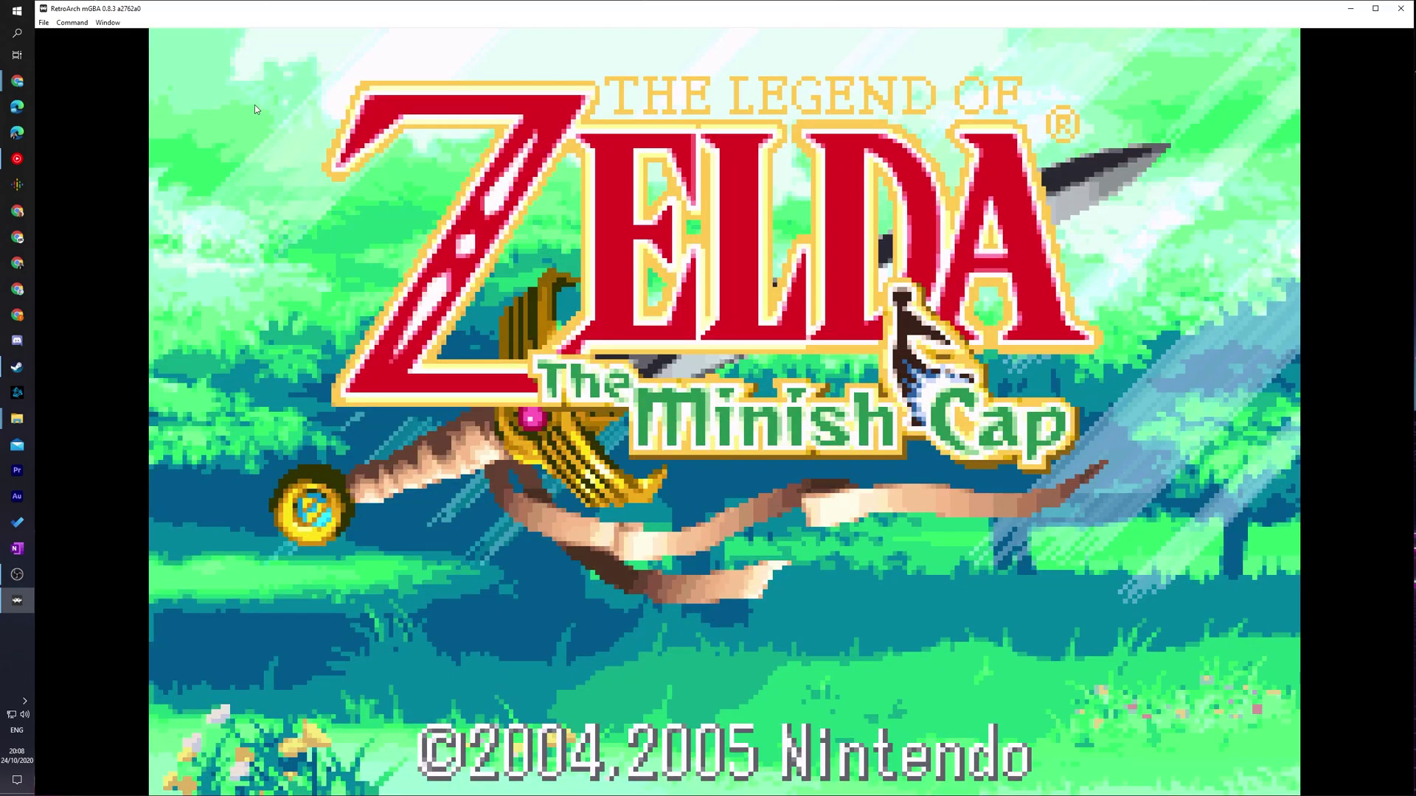